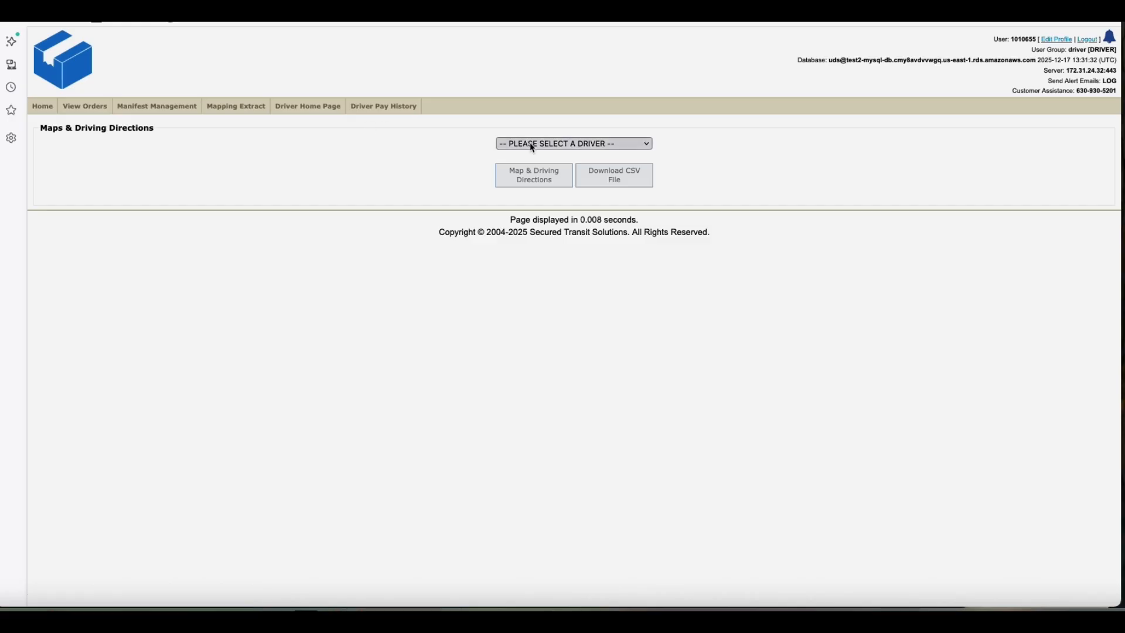
# List the Box Truck driver's manifests and open stop re-ordering for the U 10 manifest dated 2025-12-18, continuing past the notice.
pyautogui.click(533, 143)
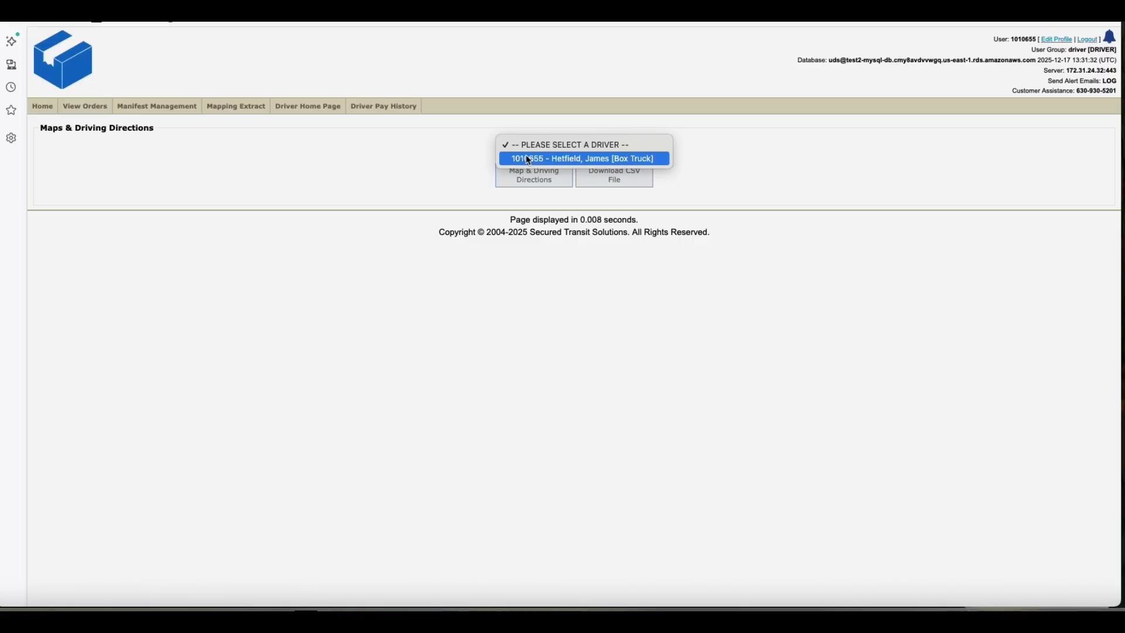
pyautogui.click(528, 160)
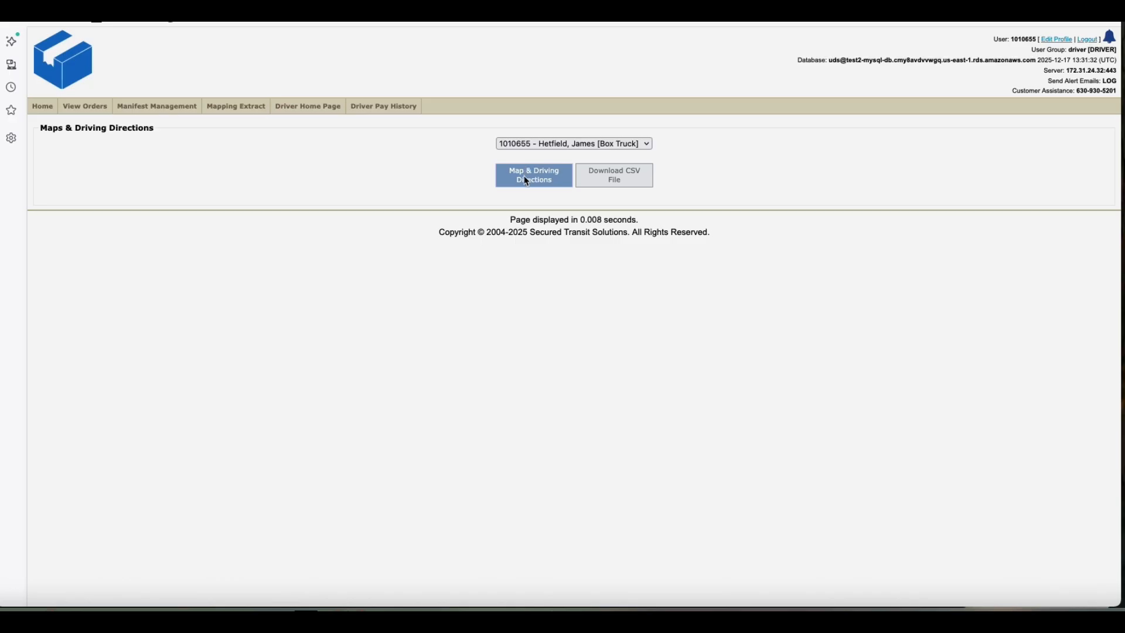
pyautogui.click(526, 180)
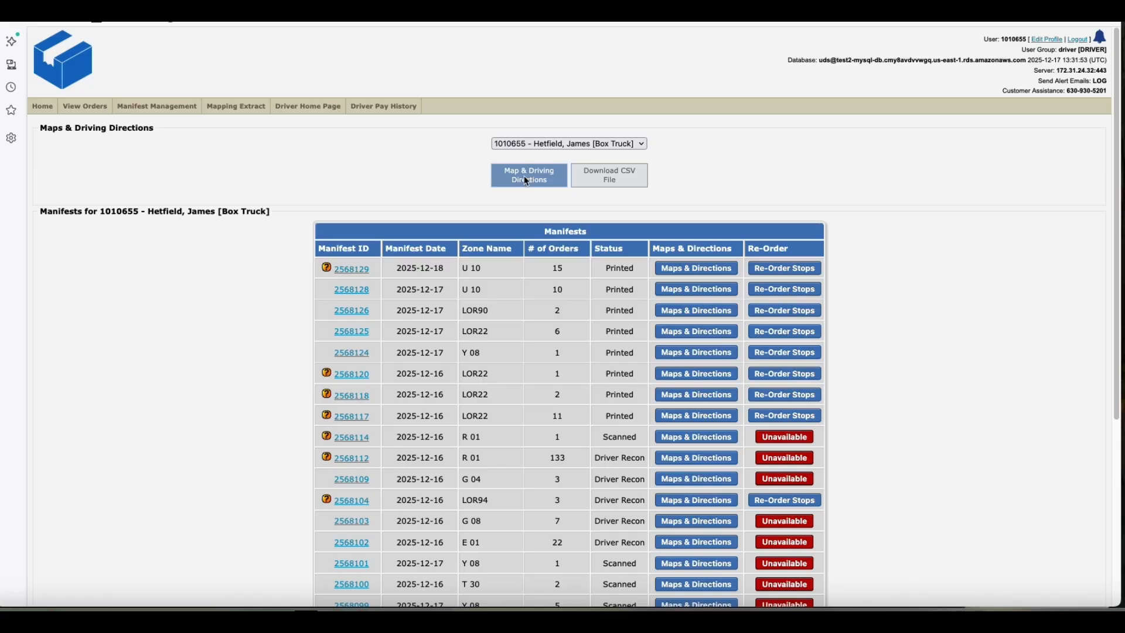
pyautogui.click(767, 269)
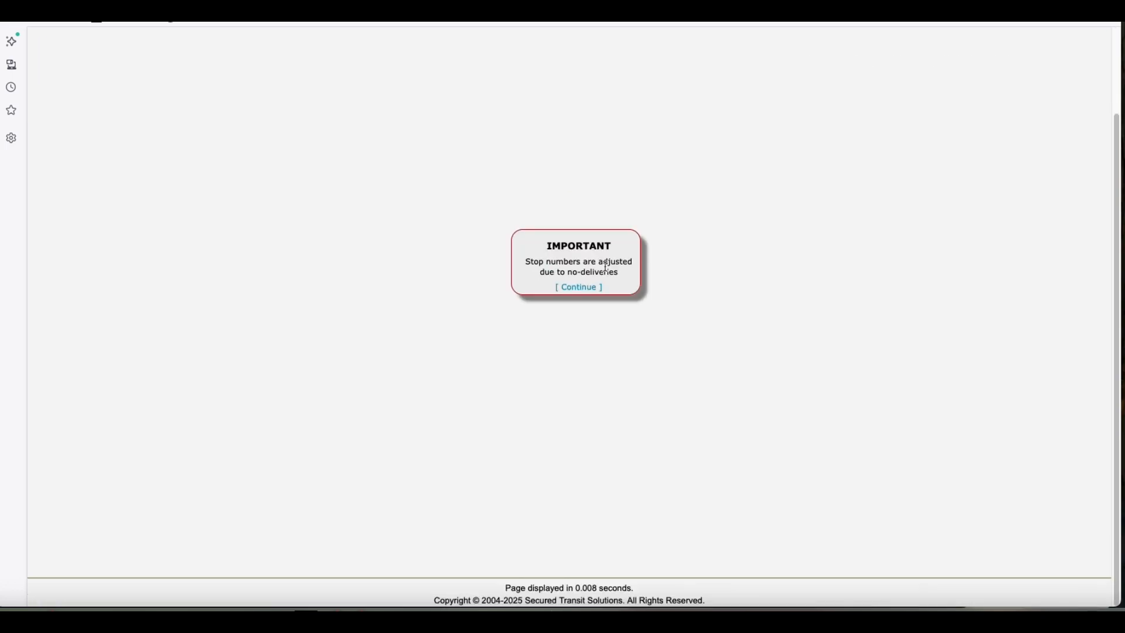
pyautogui.click(579, 286)
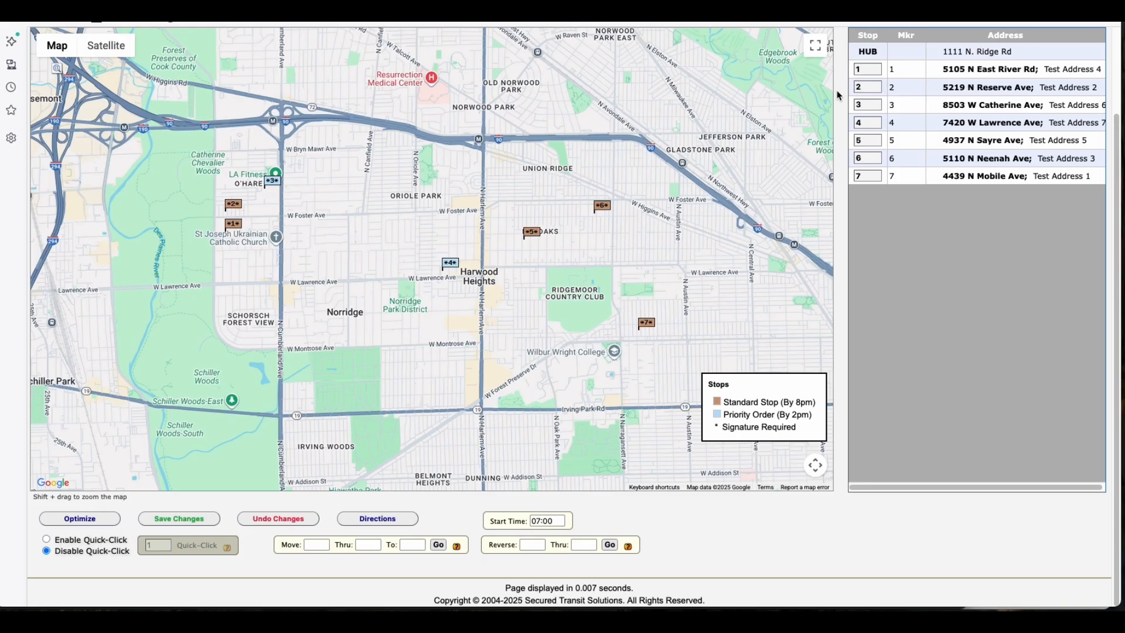
# Renumber Test Address 2 as stop 1 and Test Address 5 as stop 2, and discard the unsaved changes.
pyautogui.click(870, 86)
pyautogui.click(907, 130)
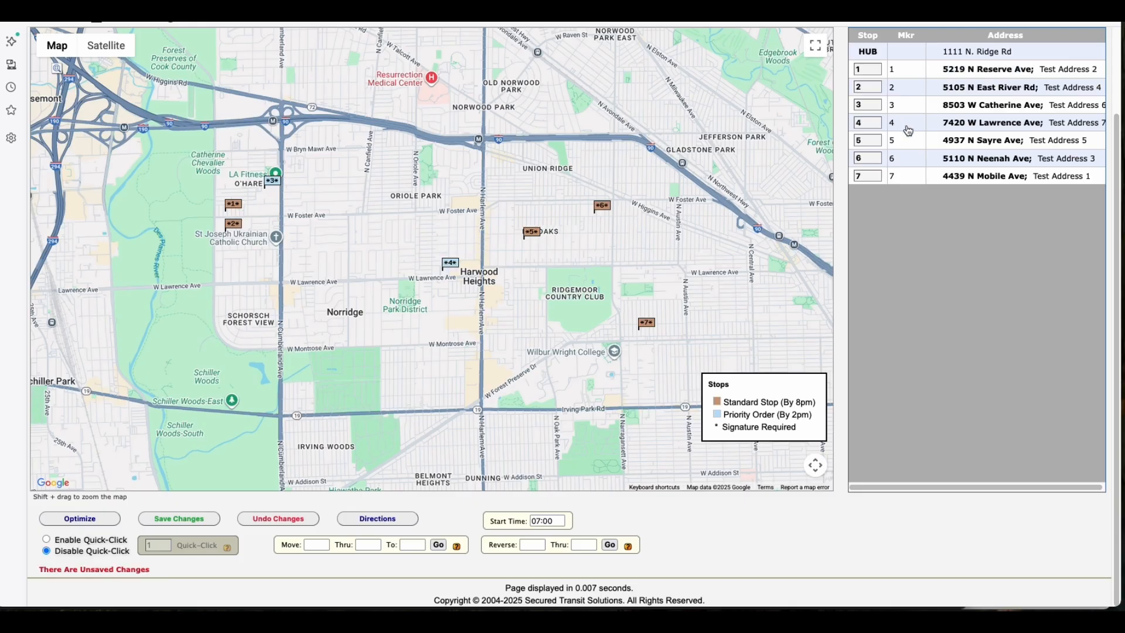
pyautogui.click(868, 141)
pyautogui.press('BackSpace')
pyautogui.press('Return')
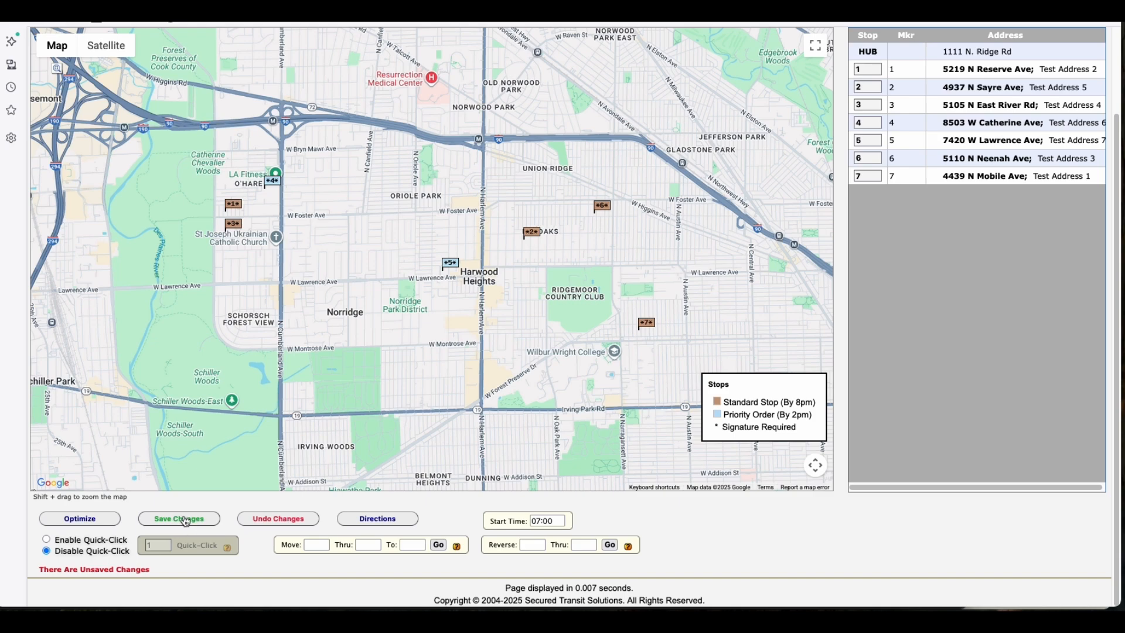
pyautogui.click(271, 519)
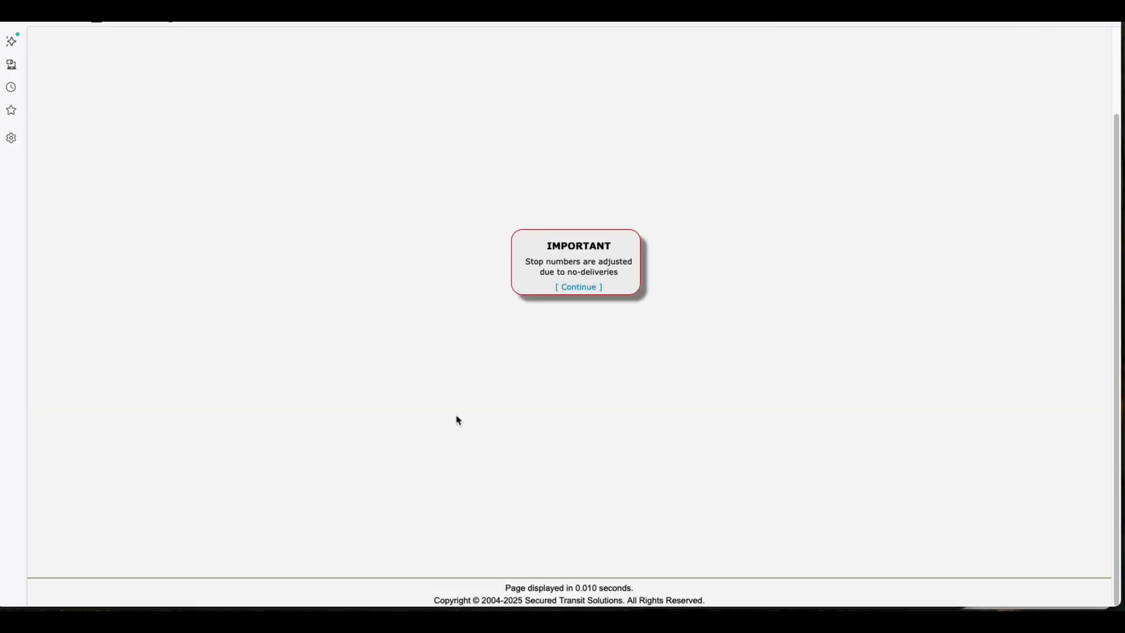
pyautogui.click(577, 287)
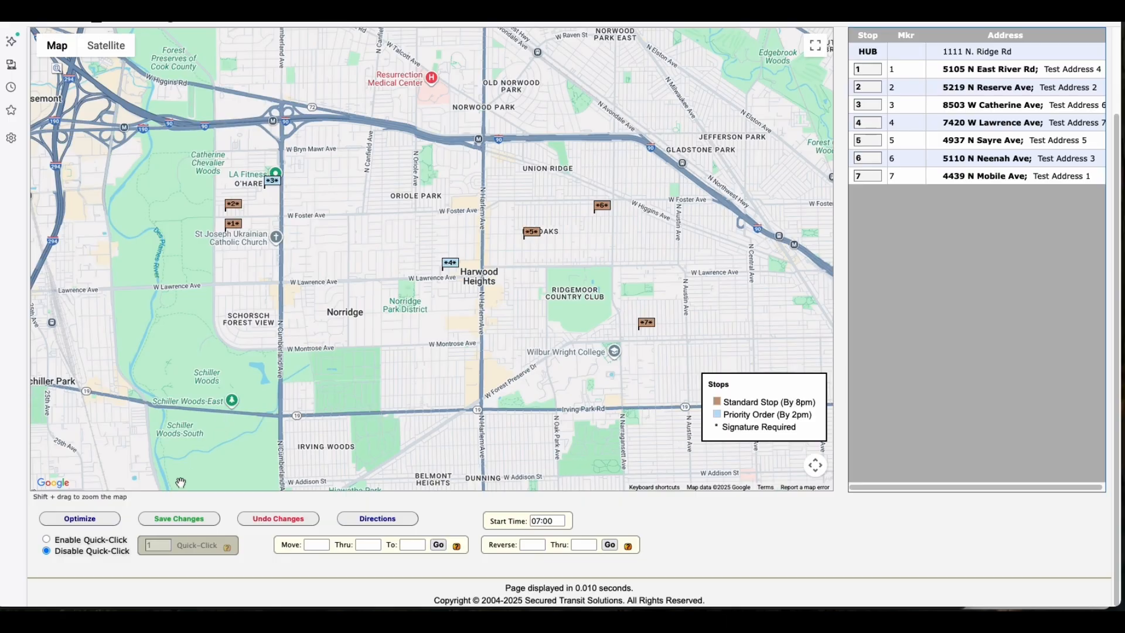
# Enable Quick-Click from stop 1, resequence the map markers as Test Addresses 7, 5, 3, 1, 6, 2, 4, and discard the changes.
pyautogui.click(113, 540)
pyautogui.click(148, 549)
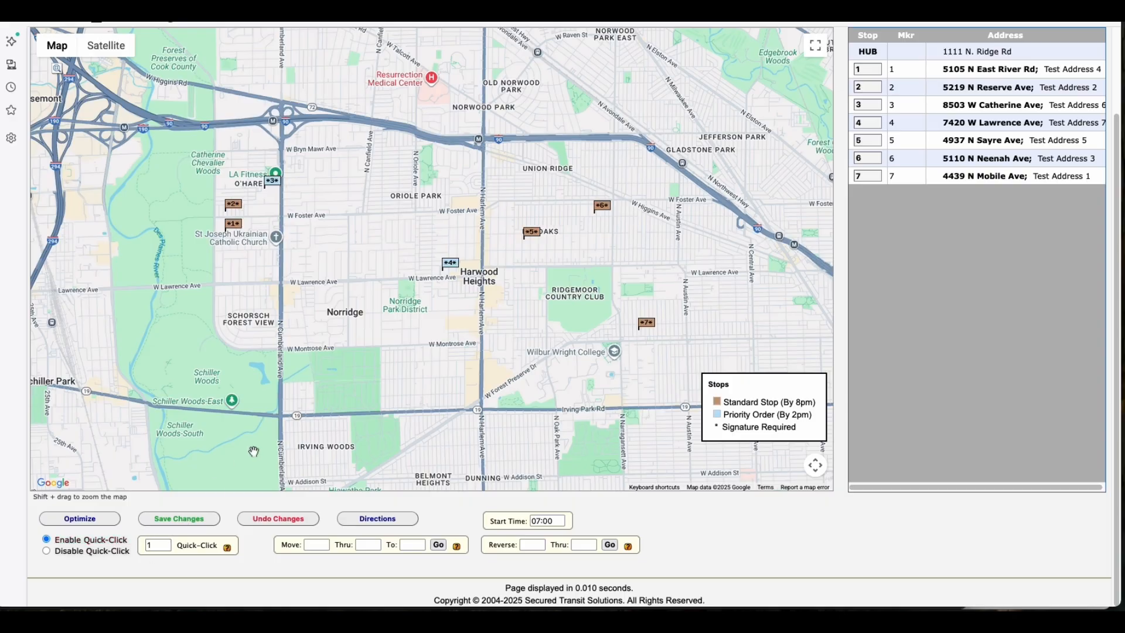
pyautogui.click(454, 266)
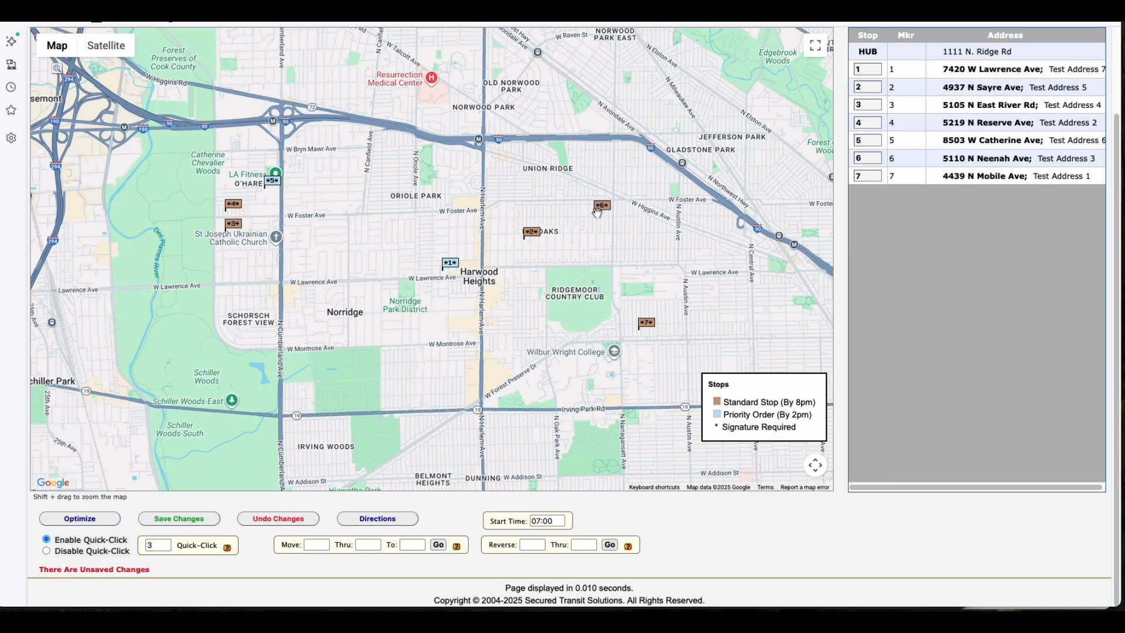
pyautogui.click(647, 331)
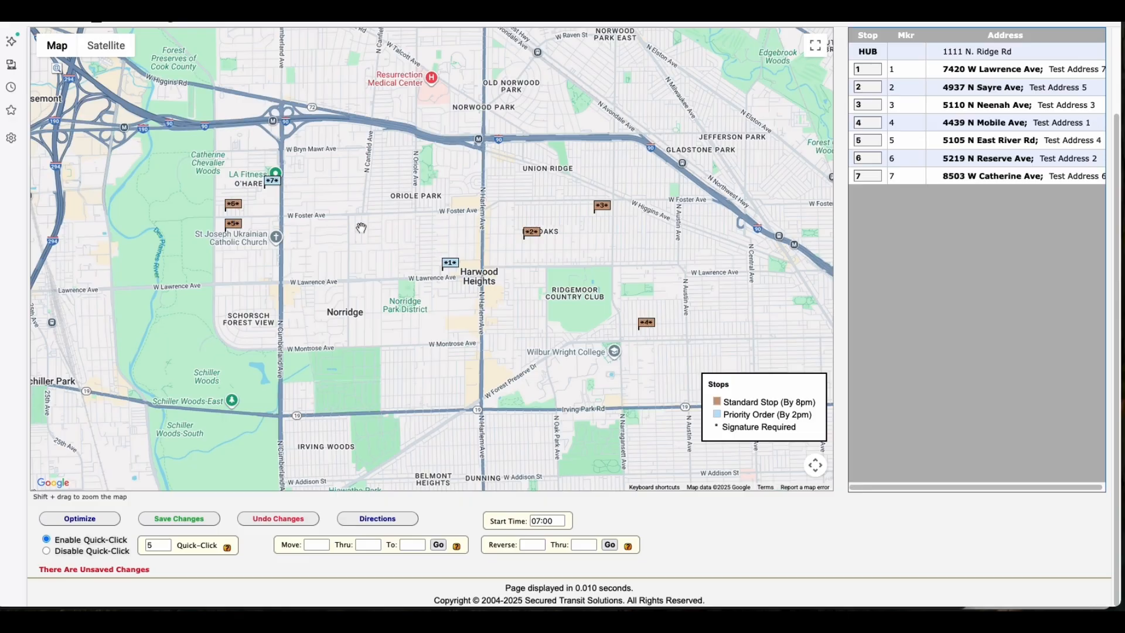
pyautogui.click(274, 183)
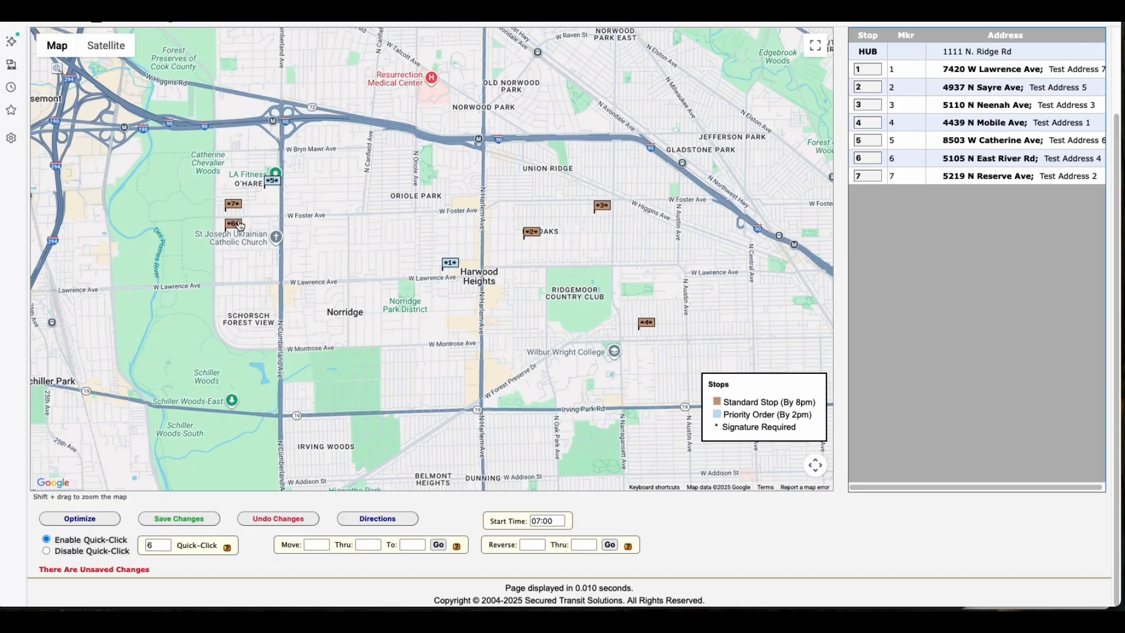
pyautogui.click(236, 206)
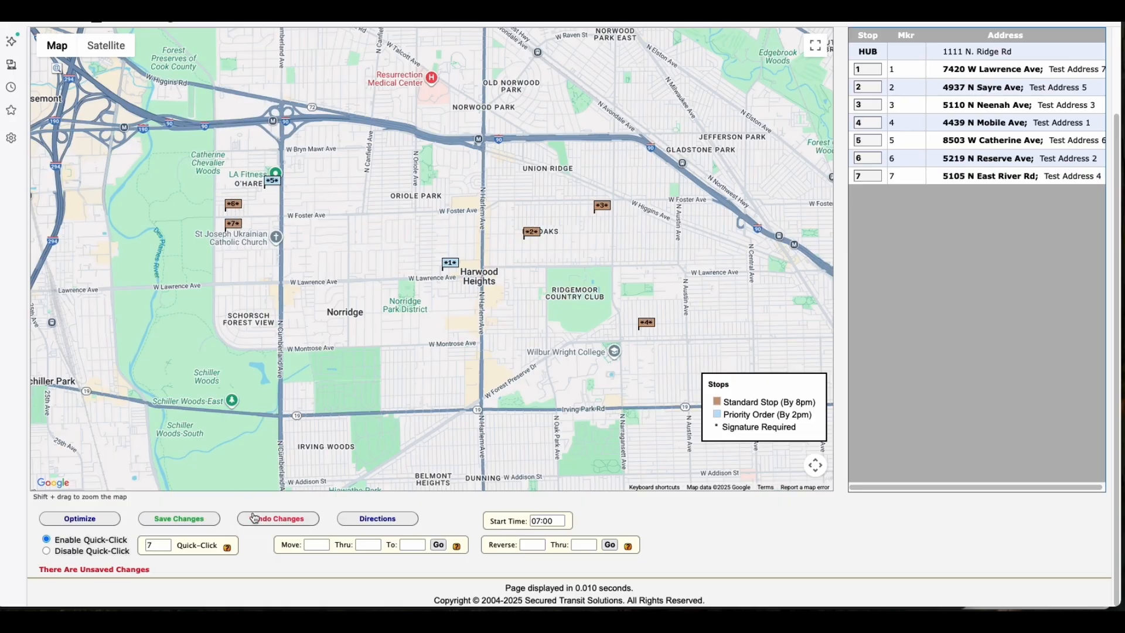
pyautogui.click(277, 520)
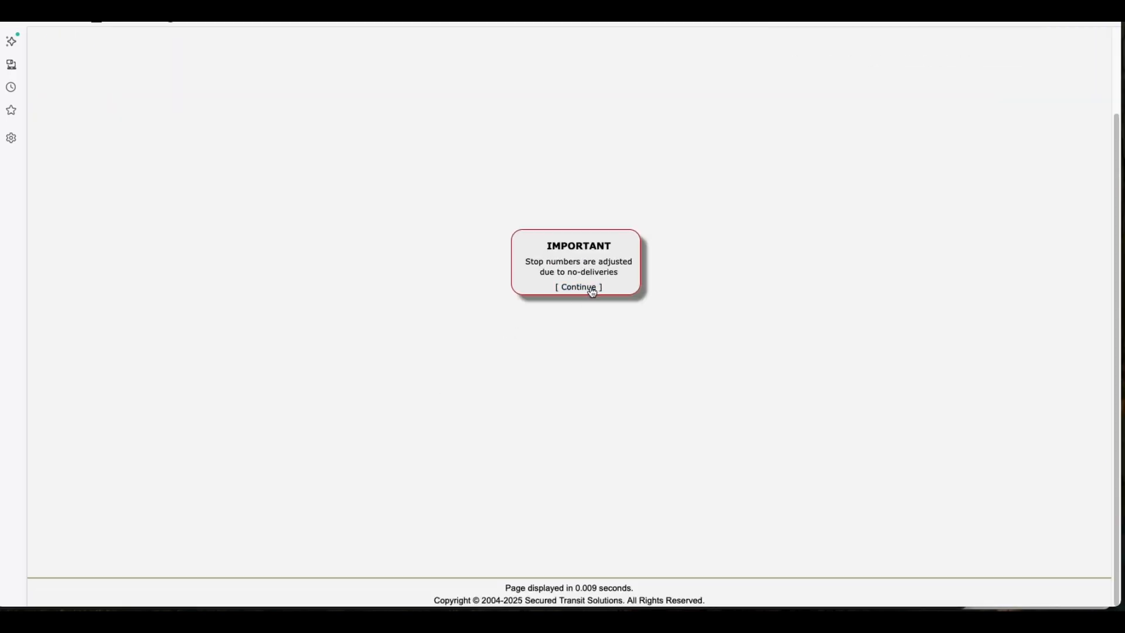
pyautogui.click(592, 288)
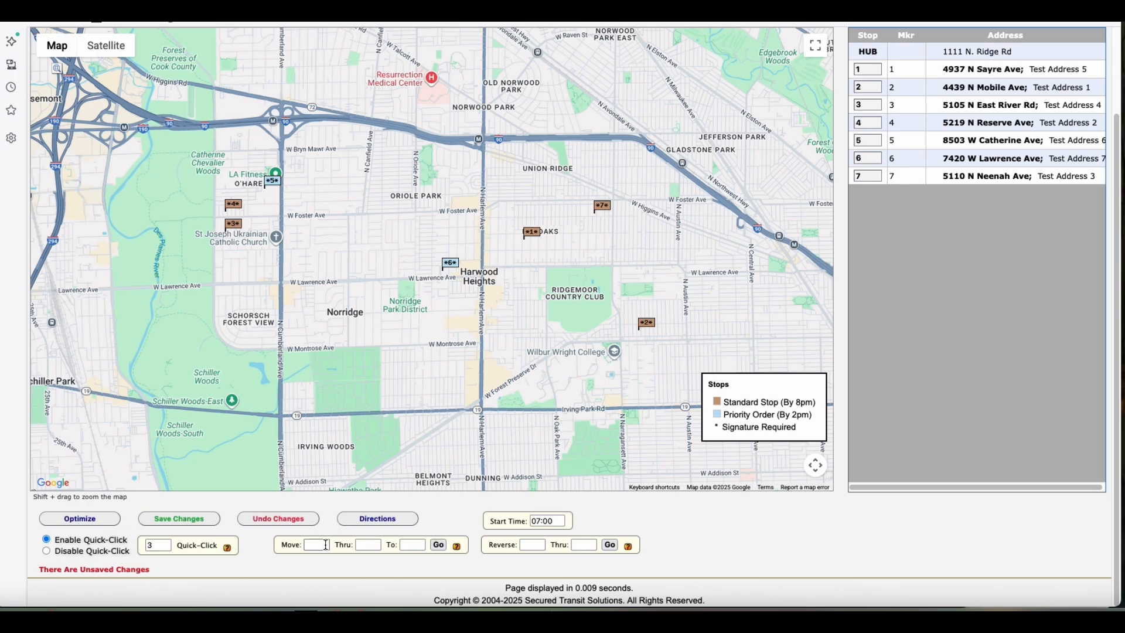
# Move stops 5 thru 7 to position 1 as a block, and discard the unsaved changes.
pyautogui.write('5')
pyautogui.click(407, 545)
pyautogui.click(438, 544)
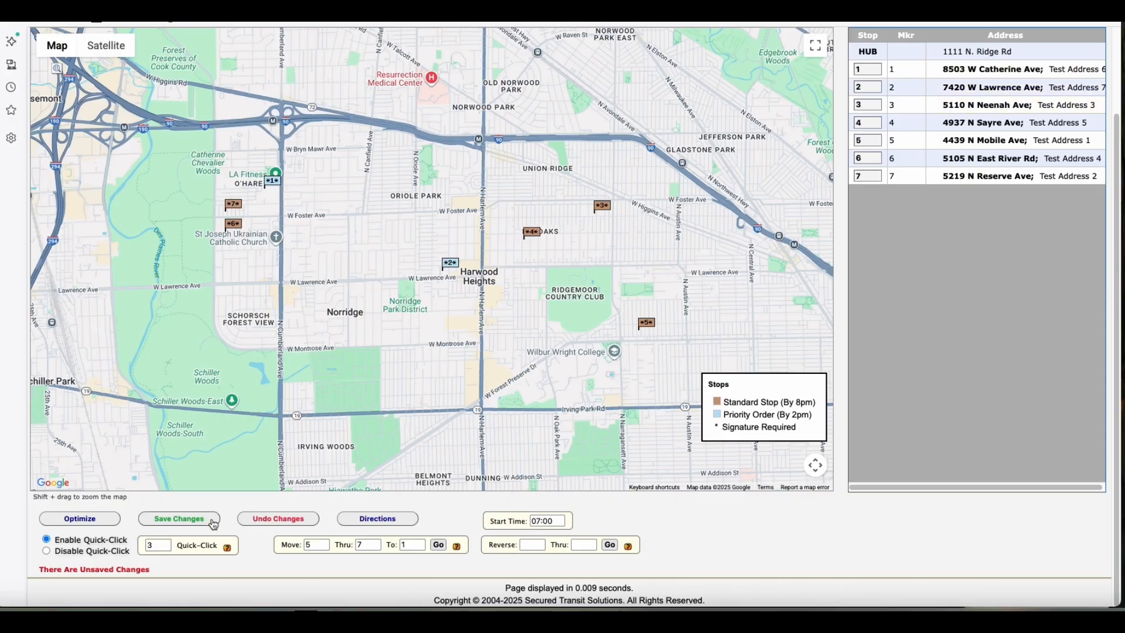
pyautogui.click(257, 523)
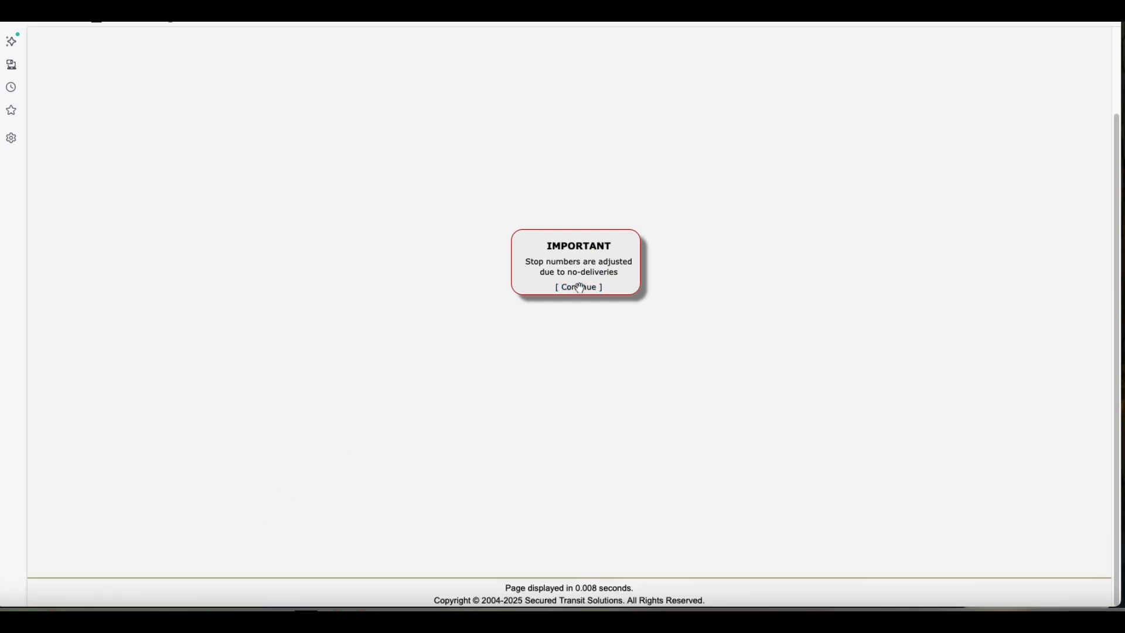
pyautogui.click(578, 287)
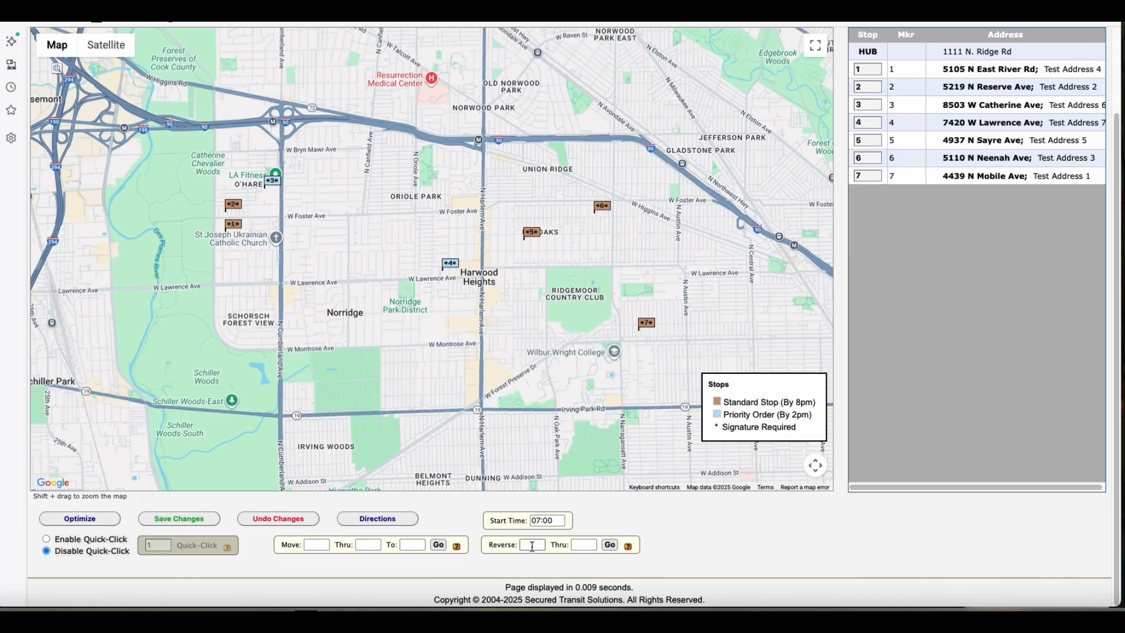
# Reverse the order of stops 5 thru 7, and discard the unsaved changes.
pyautogui.write('5')
pyautogui.write('7')
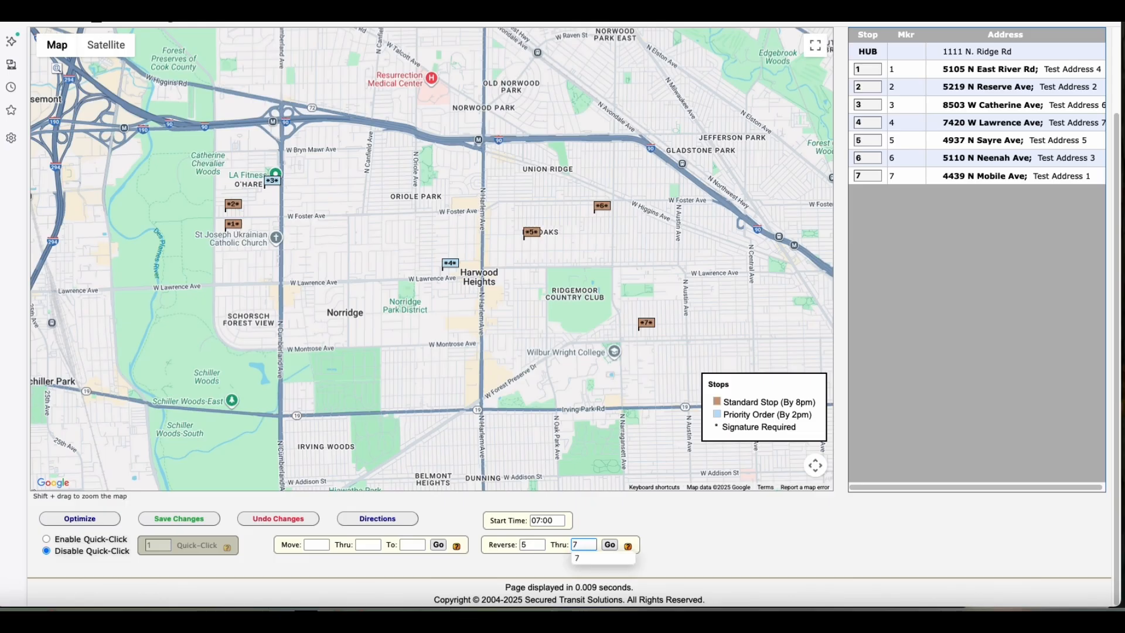
pyautogui.click(608, 545)
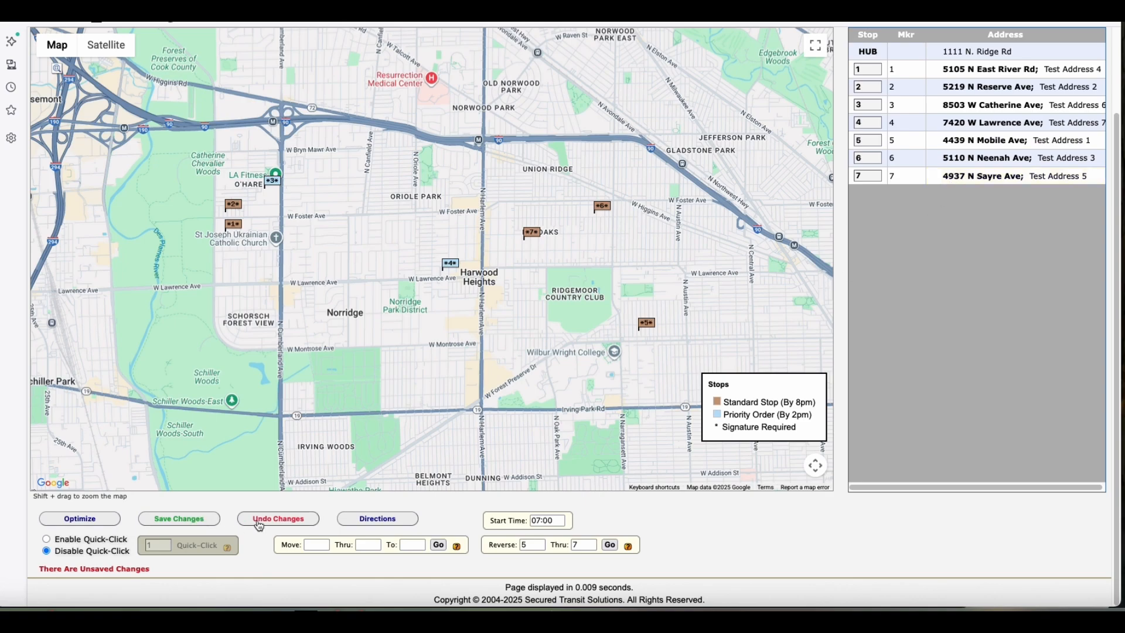
pyautogui.click(288, 520)
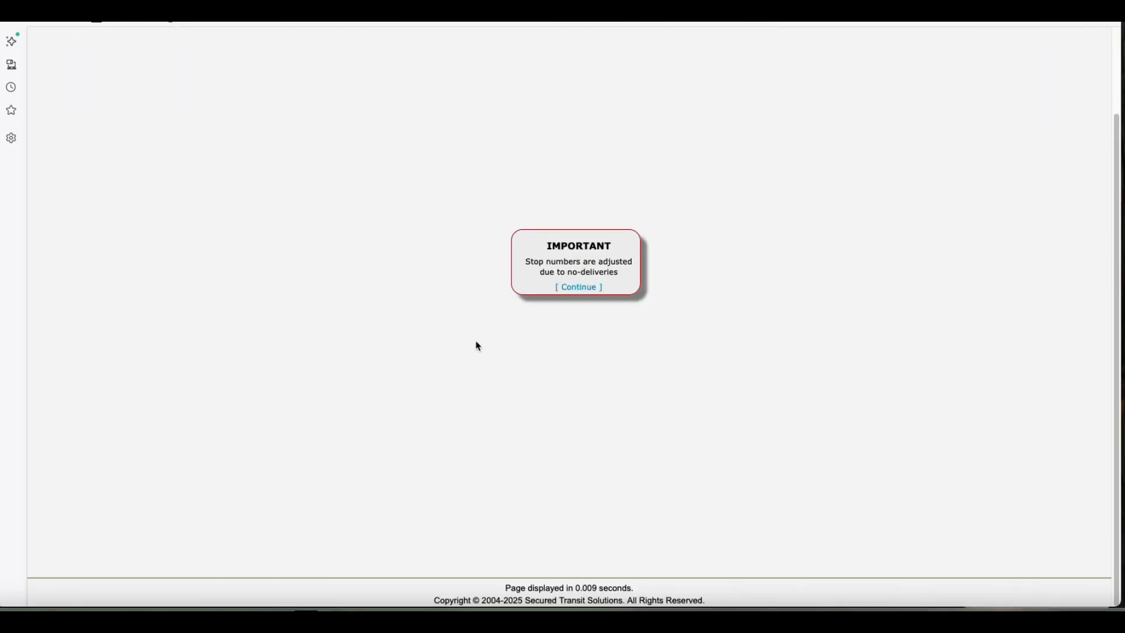
pyautogui.click(578, 287)
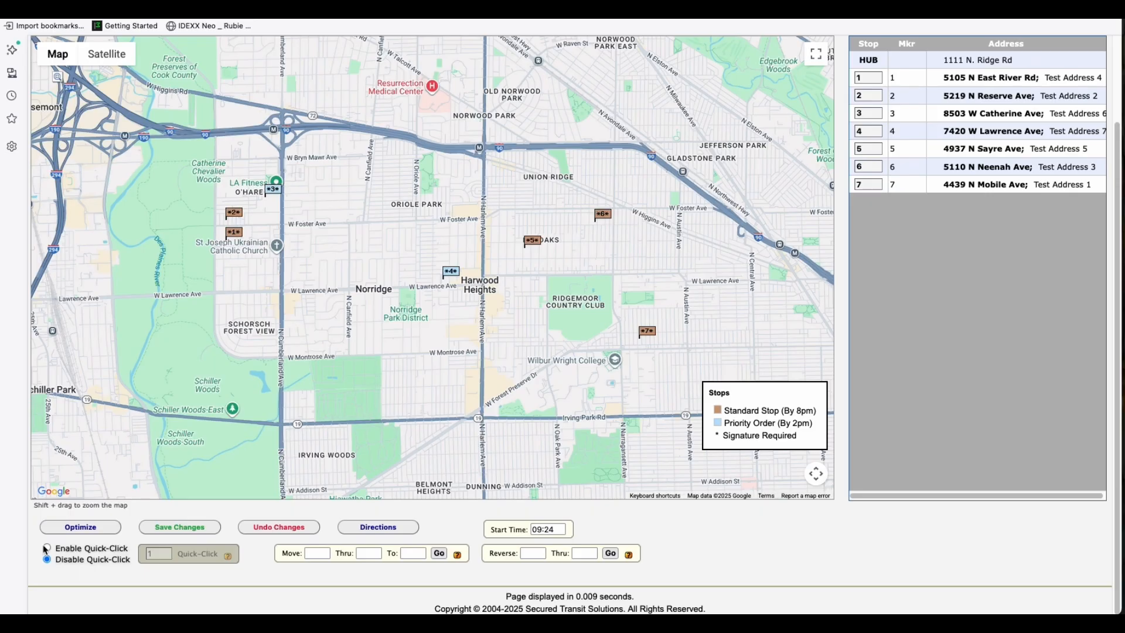
# Generate the directions for the current route, and switch the map's traffic overlay on and off.
pyautogui.click(394, 528)
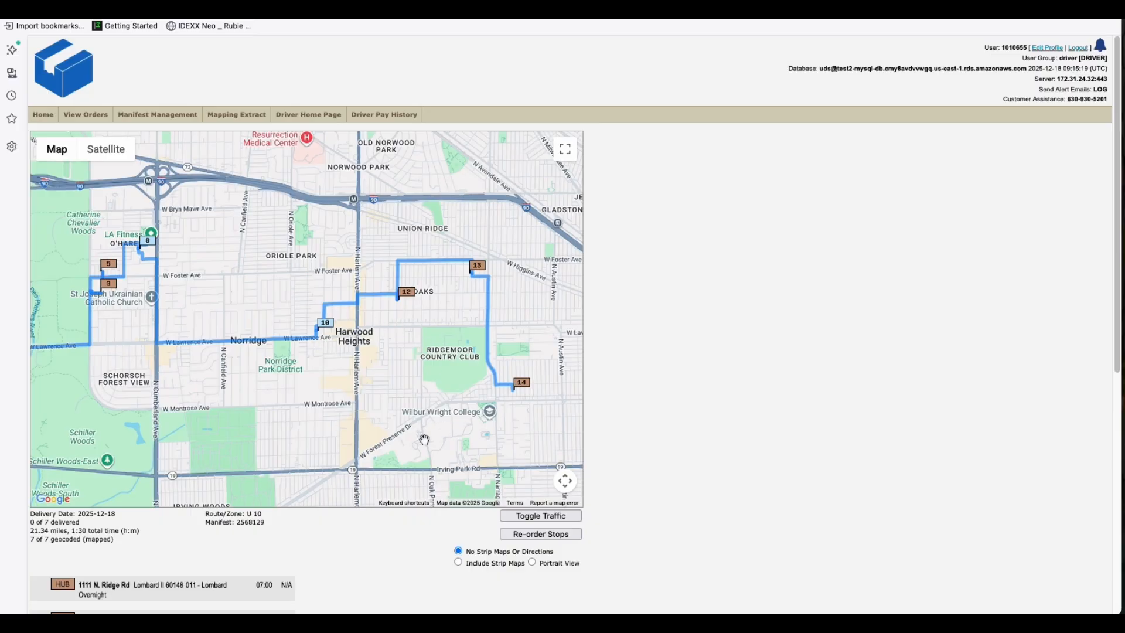
pyautogui.click(525, 518)
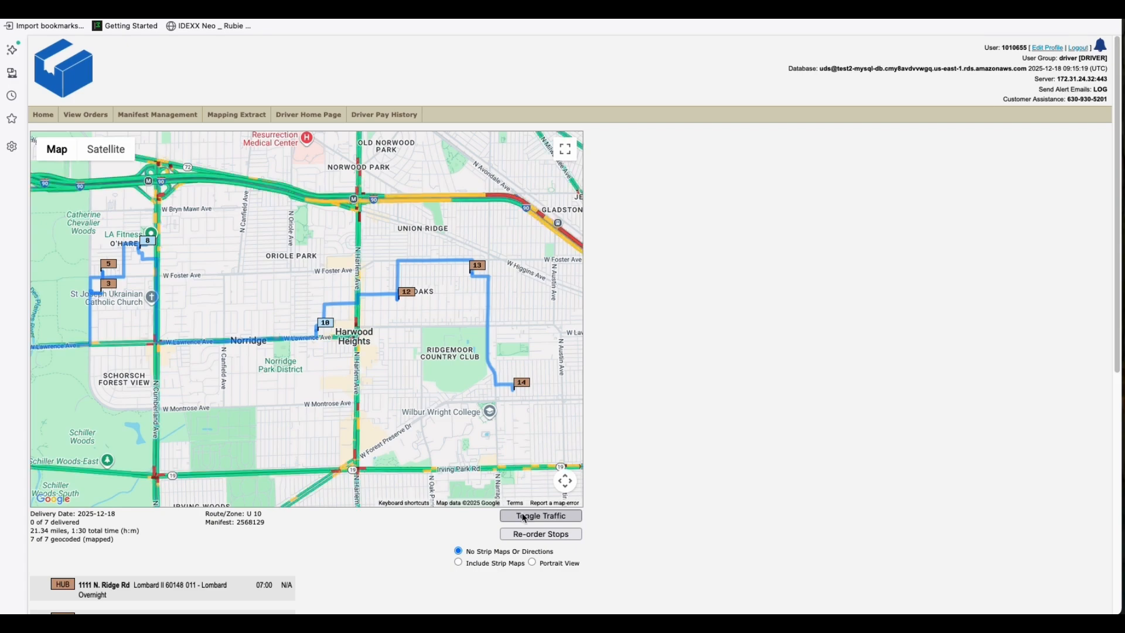
pyautogui.click(524, 517)
pyautogui.click(525, 518)
pyautogui.click(524, 518)
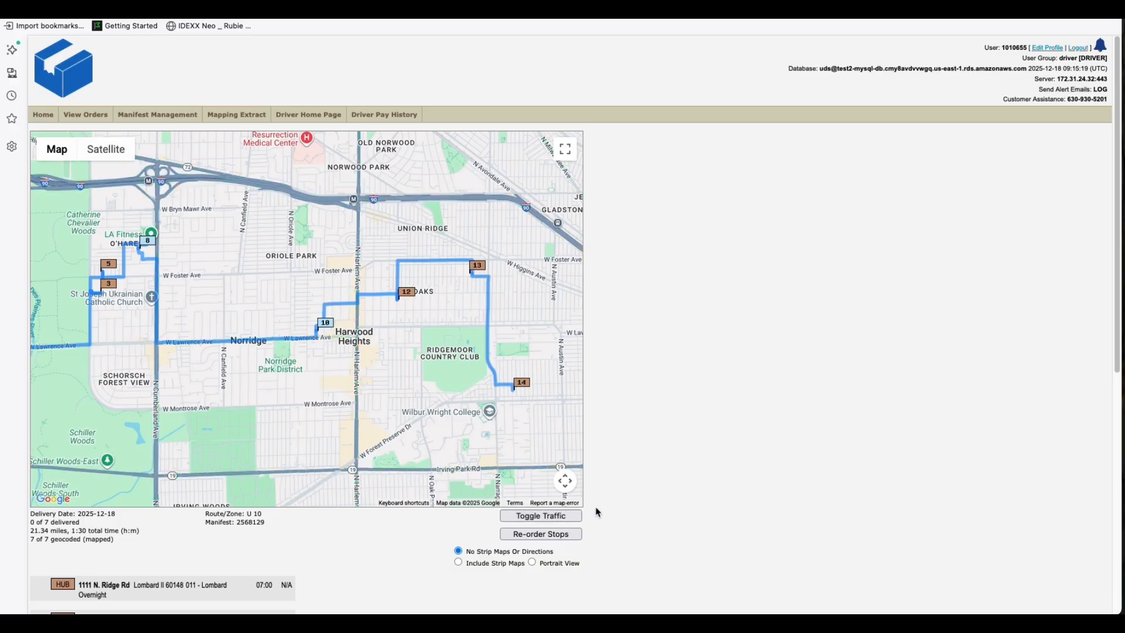
# Include strip maps with the route and review the turn-by-turn directions for each stop.
pyautogui.scroll(-3, 597, 512)
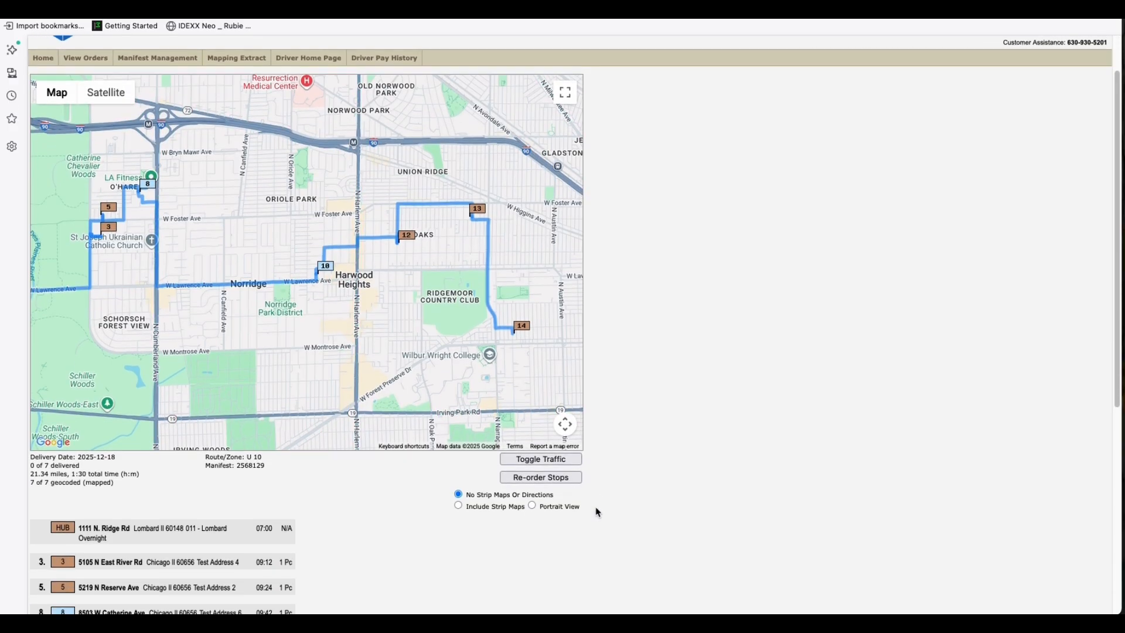
pyautogui.scroll(-4, 597, 512)
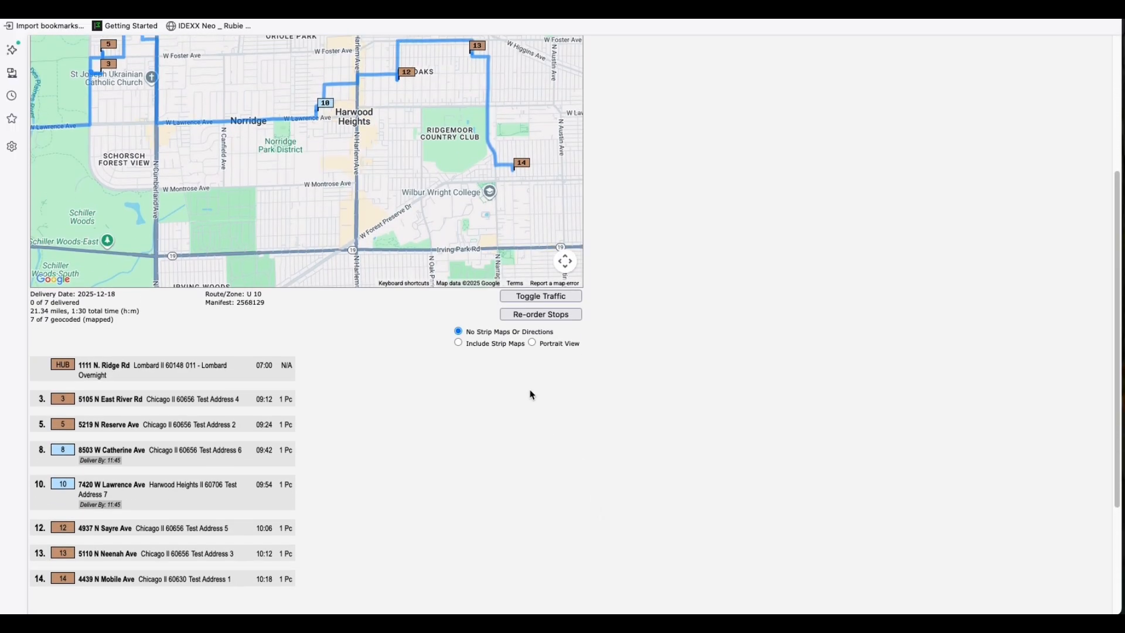
pyautogui.click(459, 343)
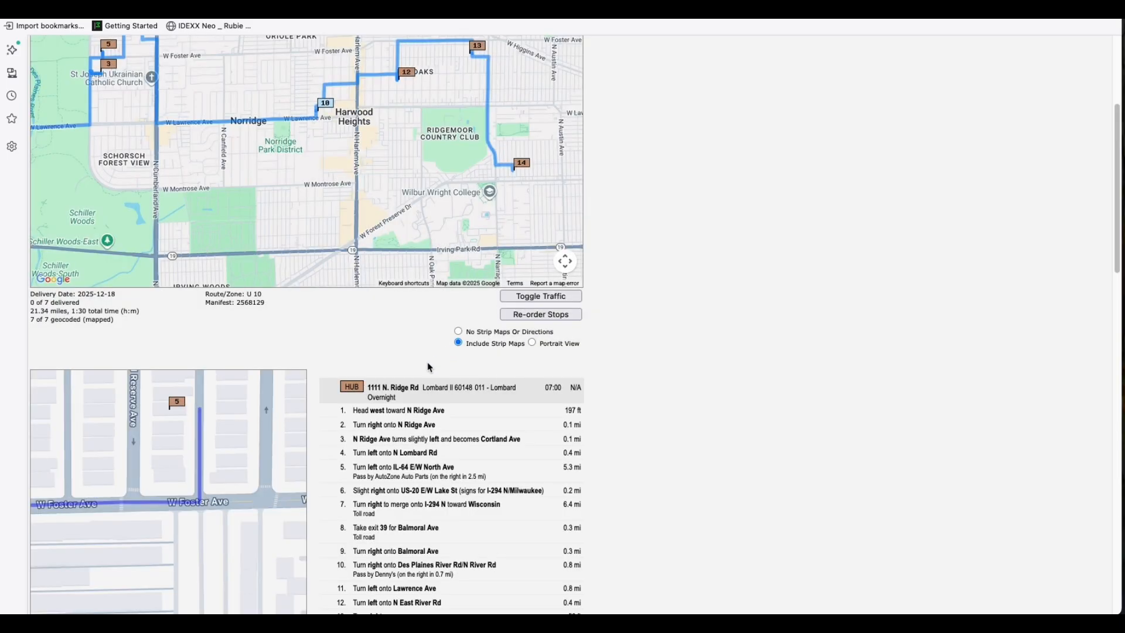
pyautogui.scroll(-2, 421, 375)
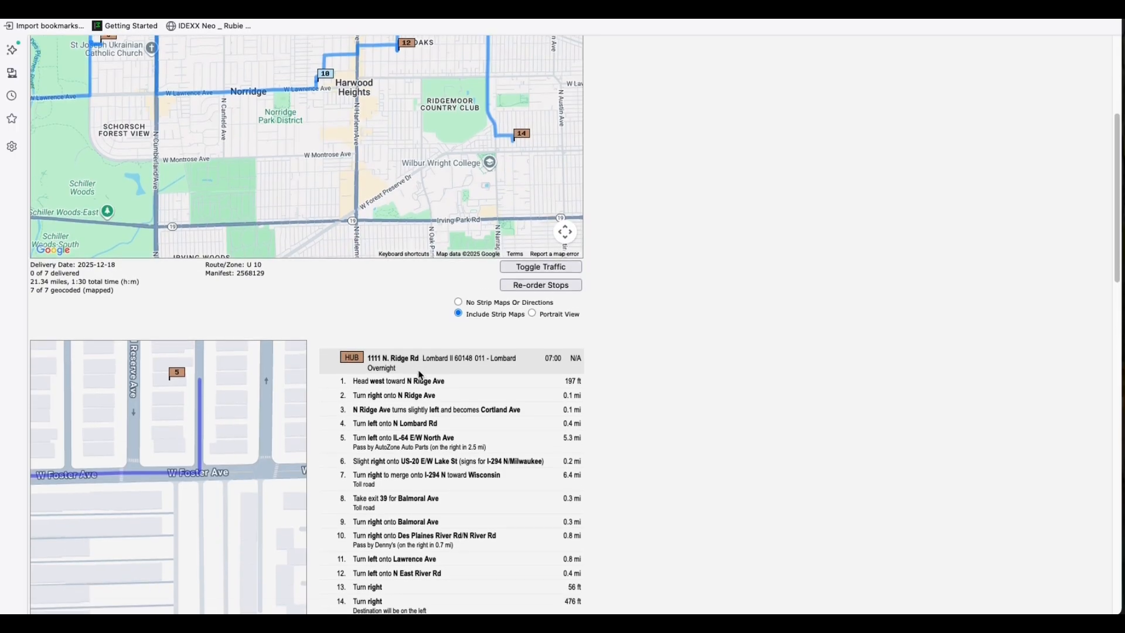
pyautogui.scroll(-3, 420, 375)
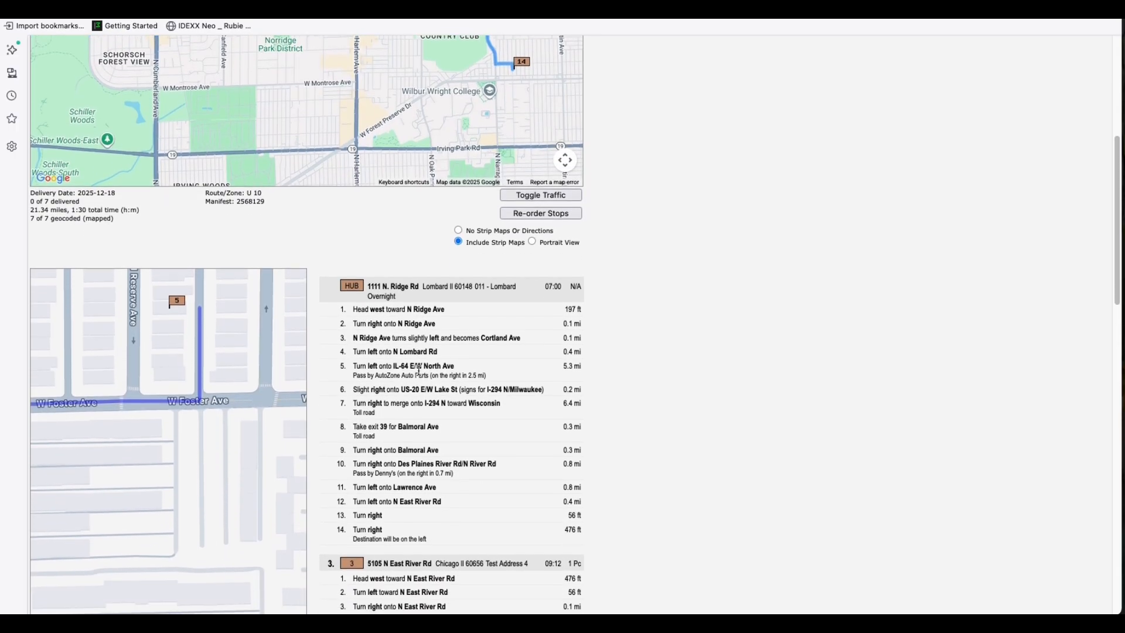
pyautogui.scroll(-4, 419, 371)
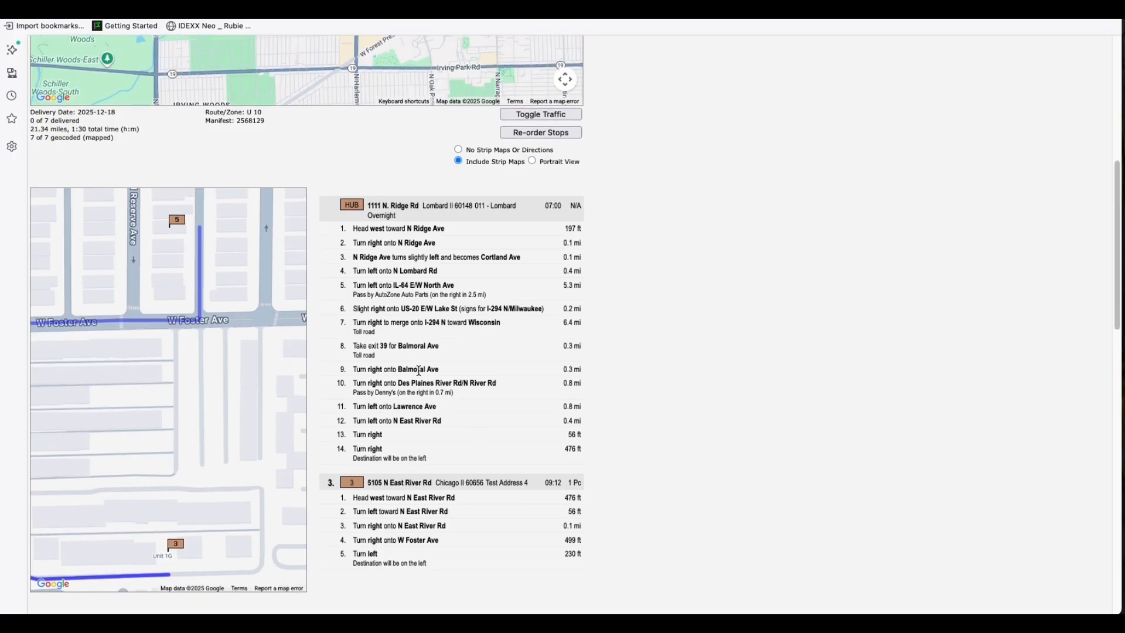
pyautogui.scroll(-4, 419, 371)
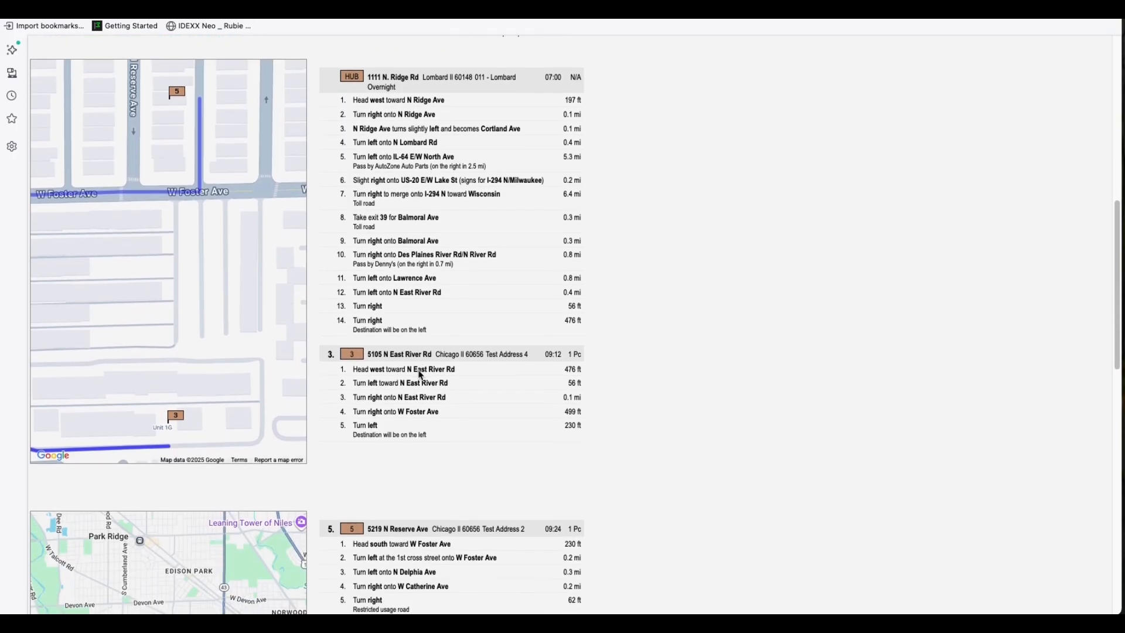
pyautogui.scroll(-8, 418, 371)
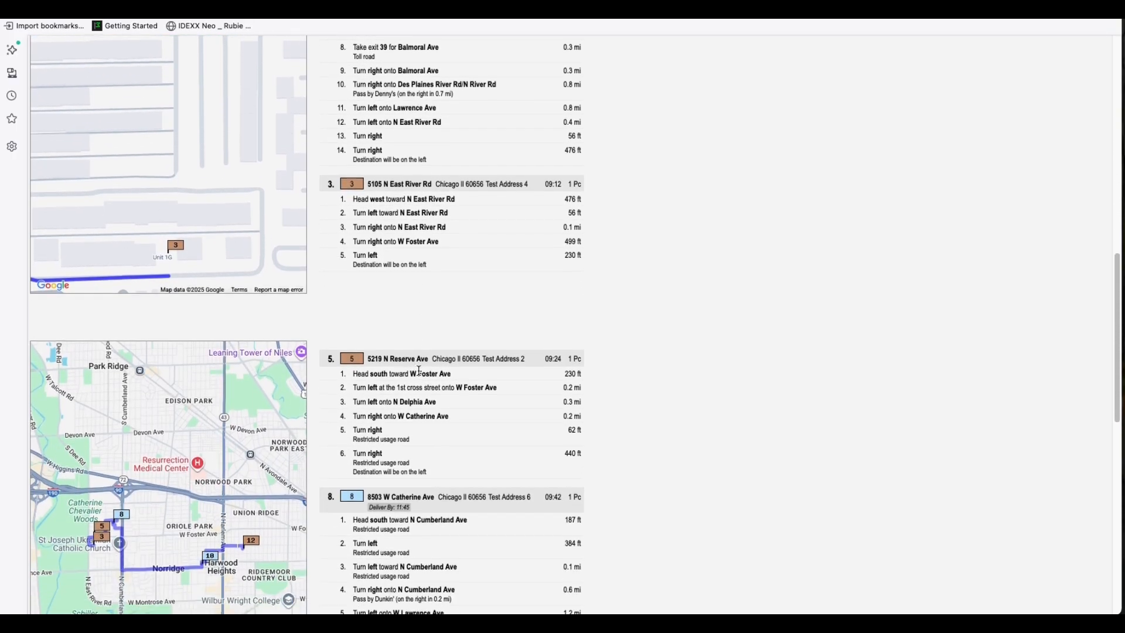
pyautogui.scroll(-5, 419, 370)
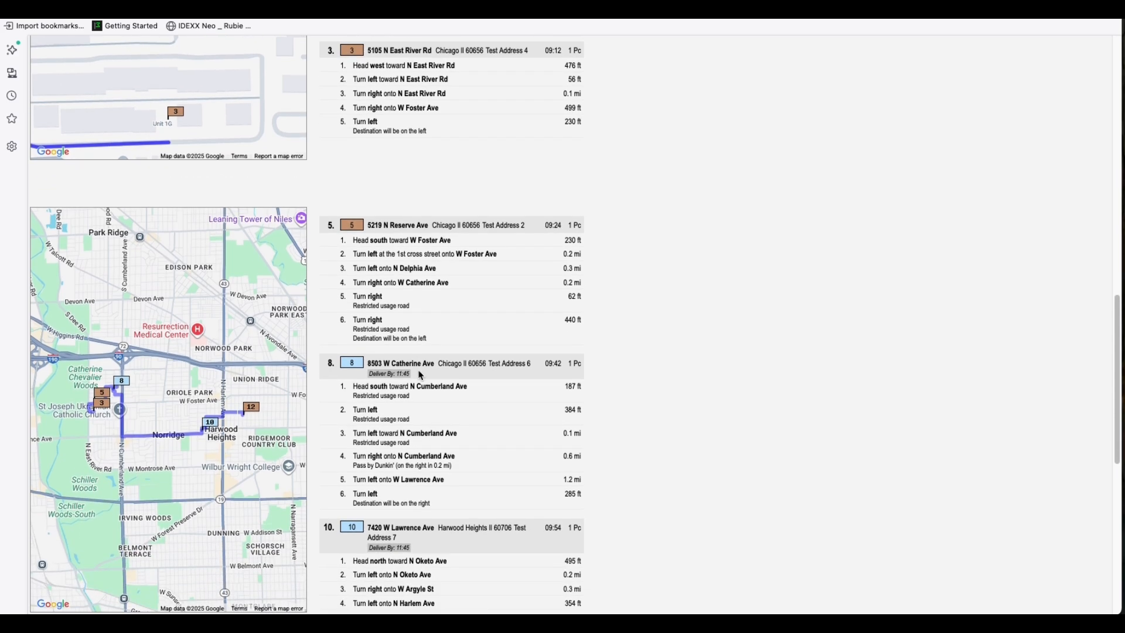
# Examine the remaining strip maps and driving directions from stop 5 through stop 14.
pyautogui.scroll(-5, 420, 374)
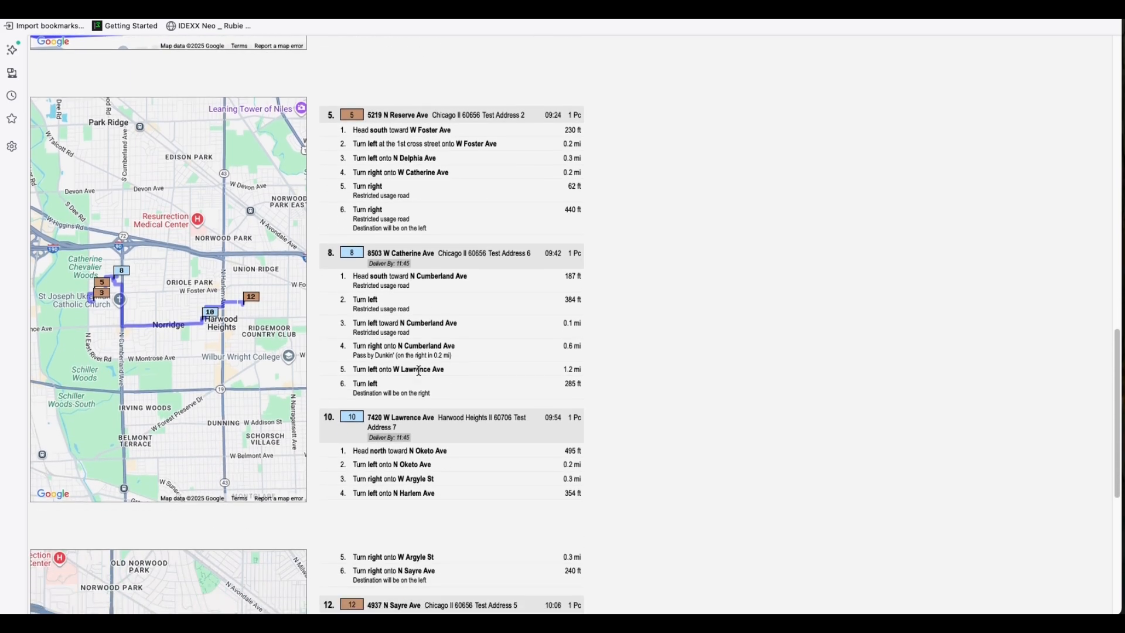
pyautogui.scroll(-5, 419, 370)
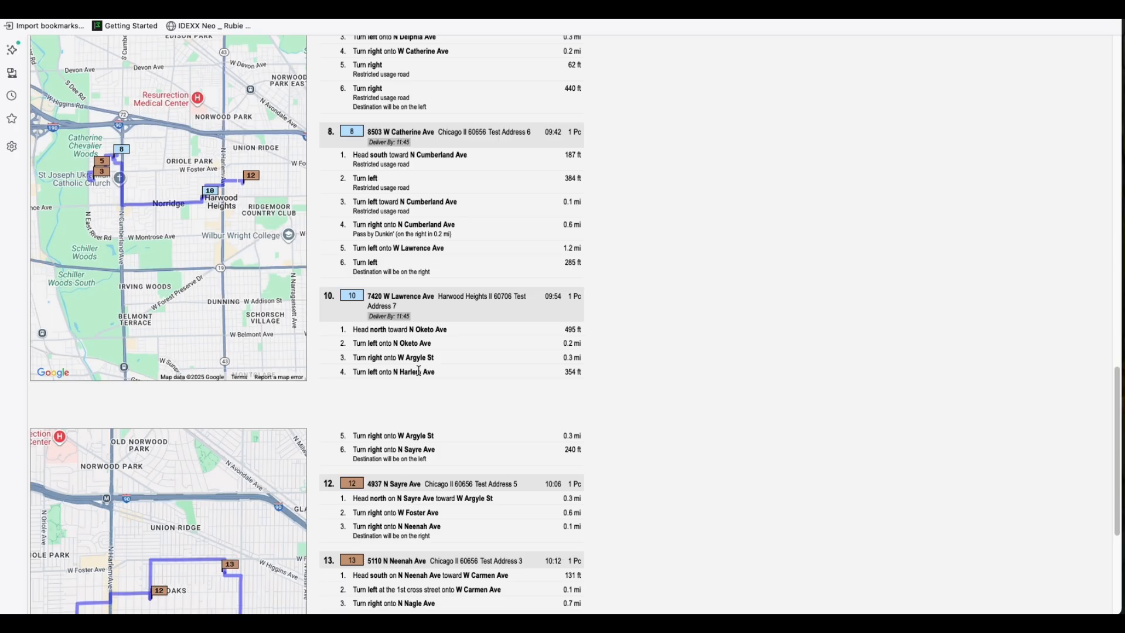
pyautogui.scroll(-5, 419, 370)
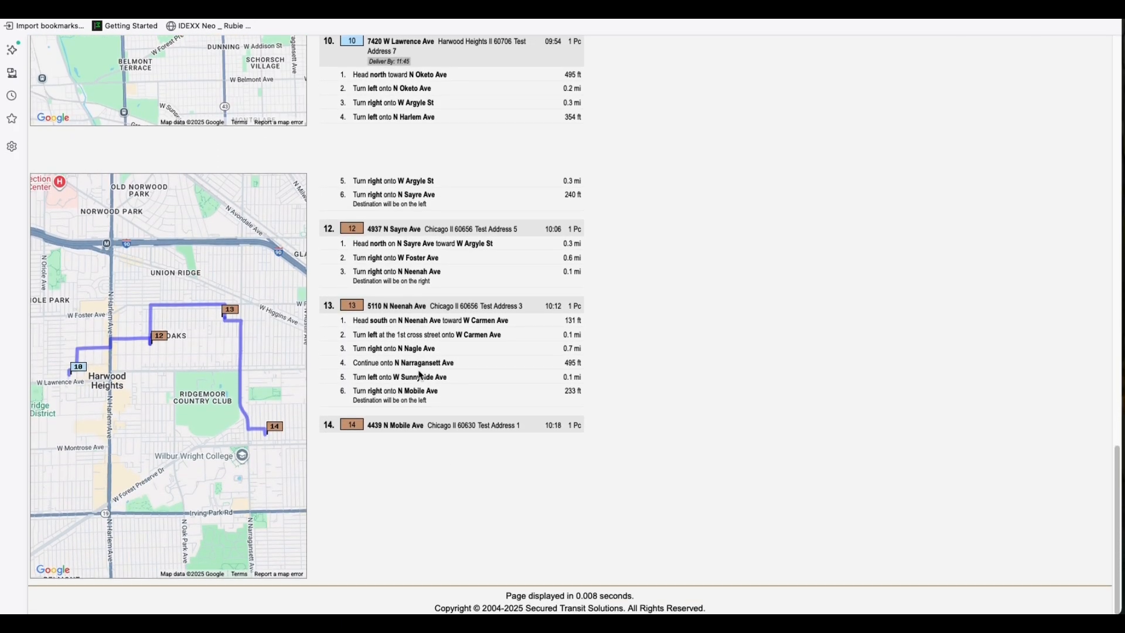
pyautogui.scroll(3, 419, 372)
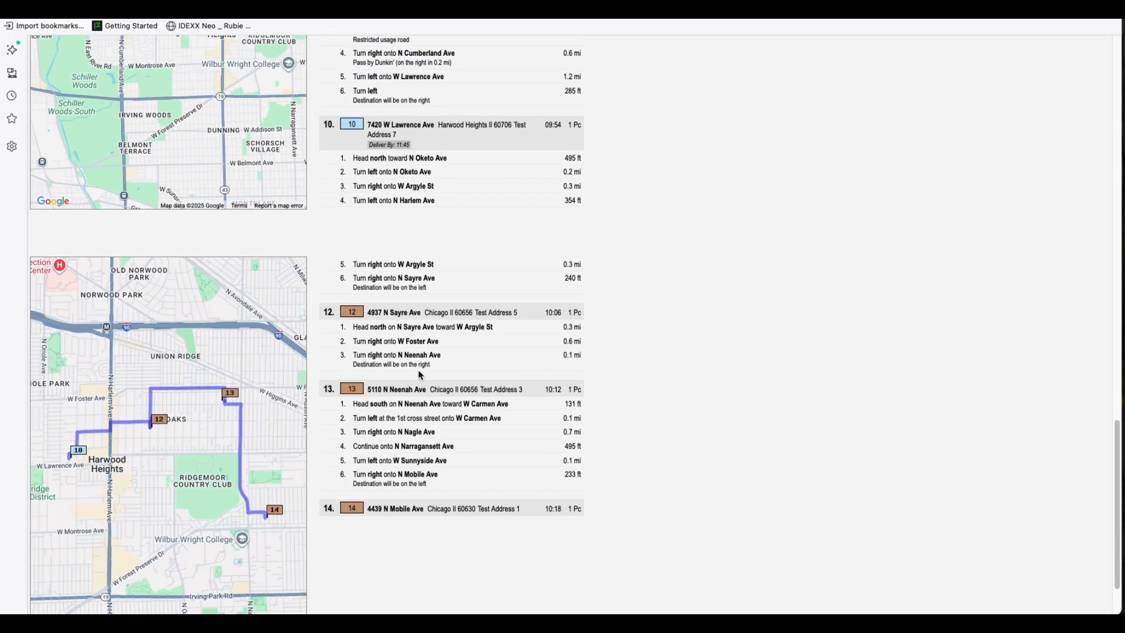
pyautogui.scroll(5, 419, 374)
pyautogui.scroll(5, 420, 375)
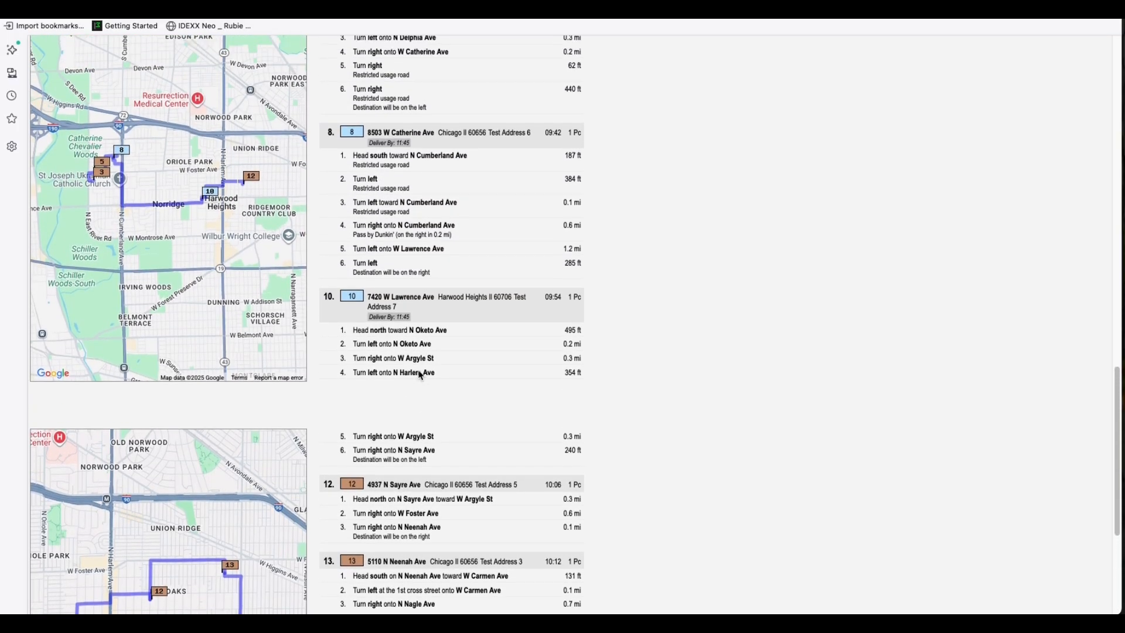
pyautogui.scroll(8, 419, 375)
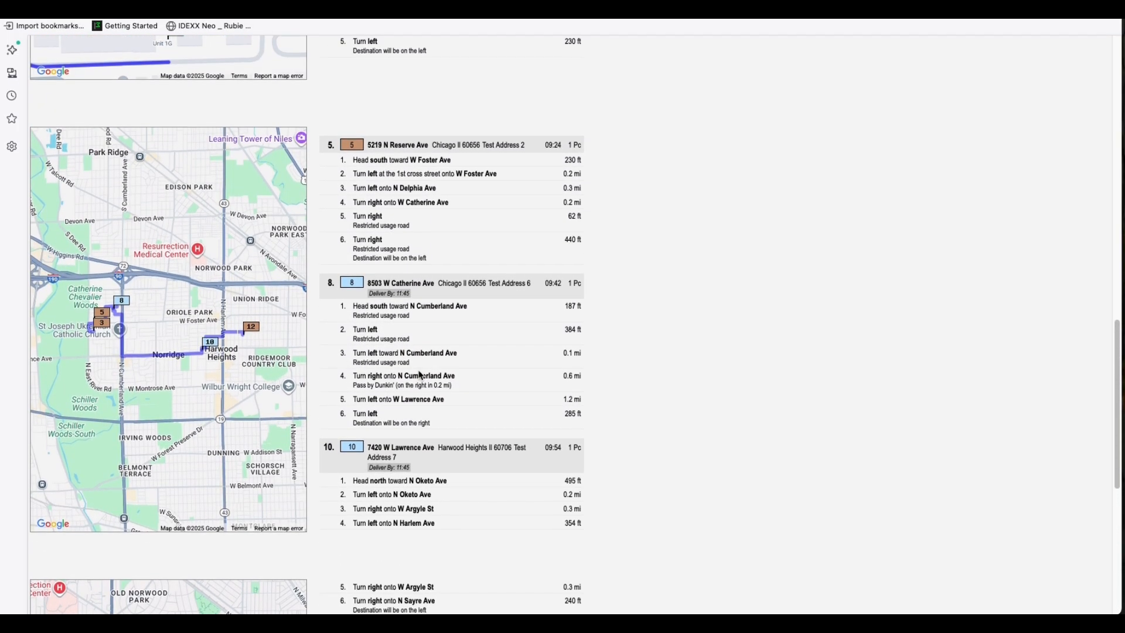
pyautogui.scroll(10, 421, 375)
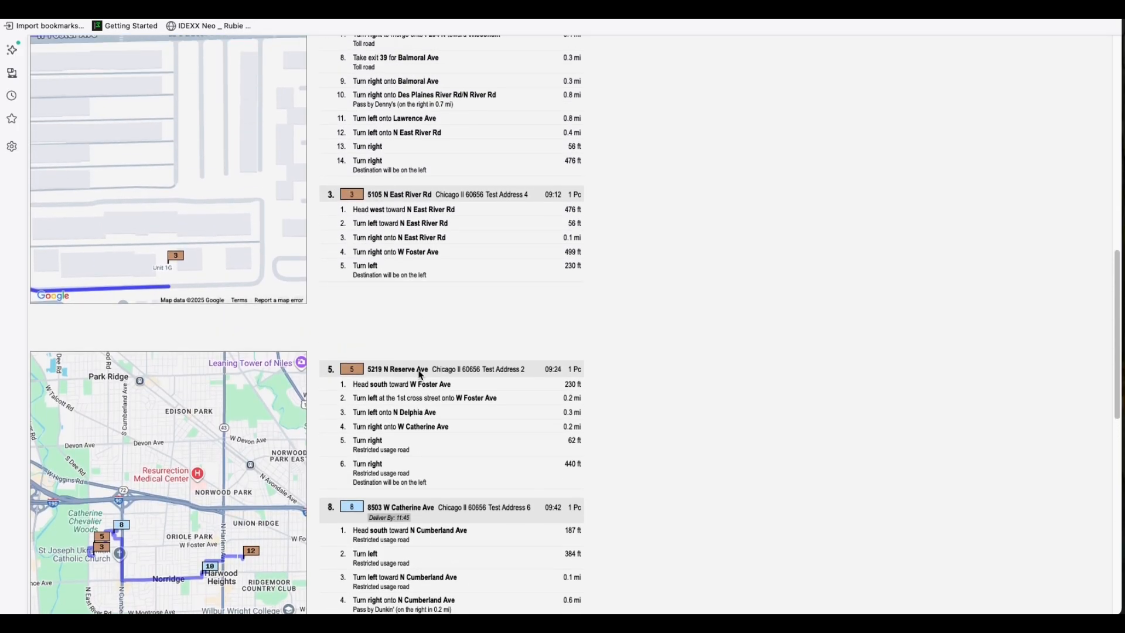
pyautogui.scroll(5, 419, 370)
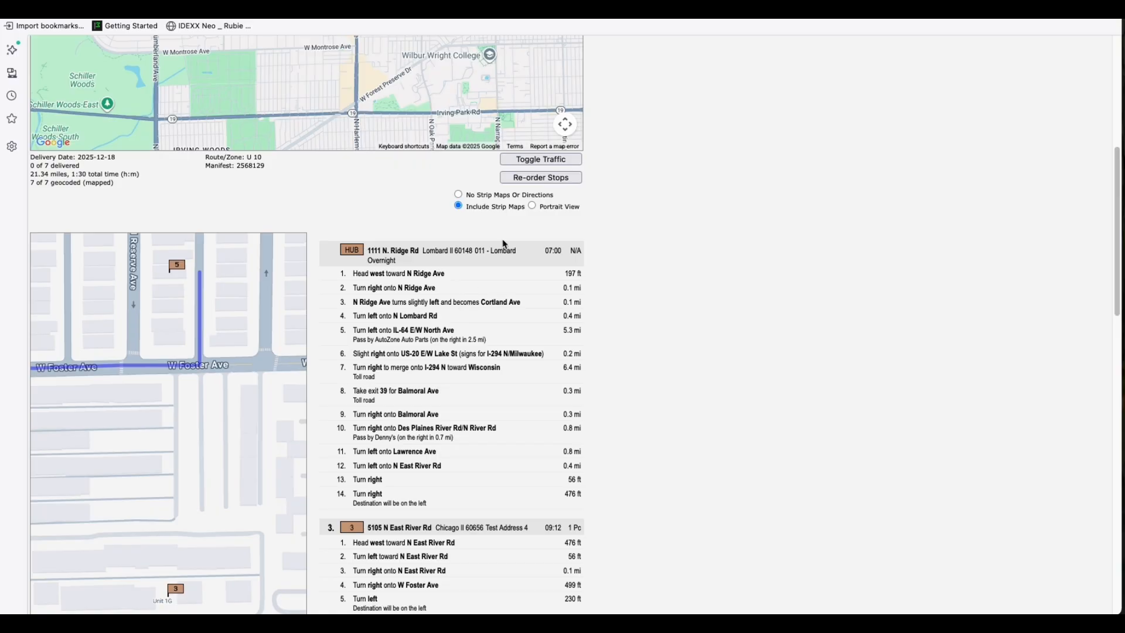
# Switch the strip maps to Portrait View and review the maps and directions from the hub through stop 14.
pyautogui.click(531, 206)
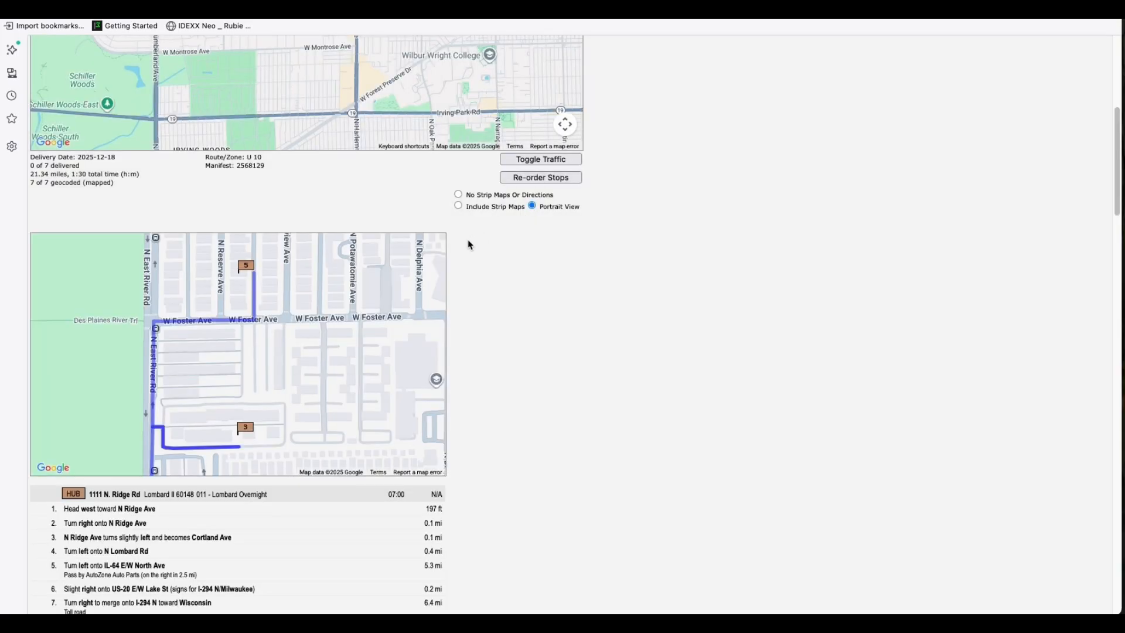
pyautogui.scroll(-3, 418, 277)
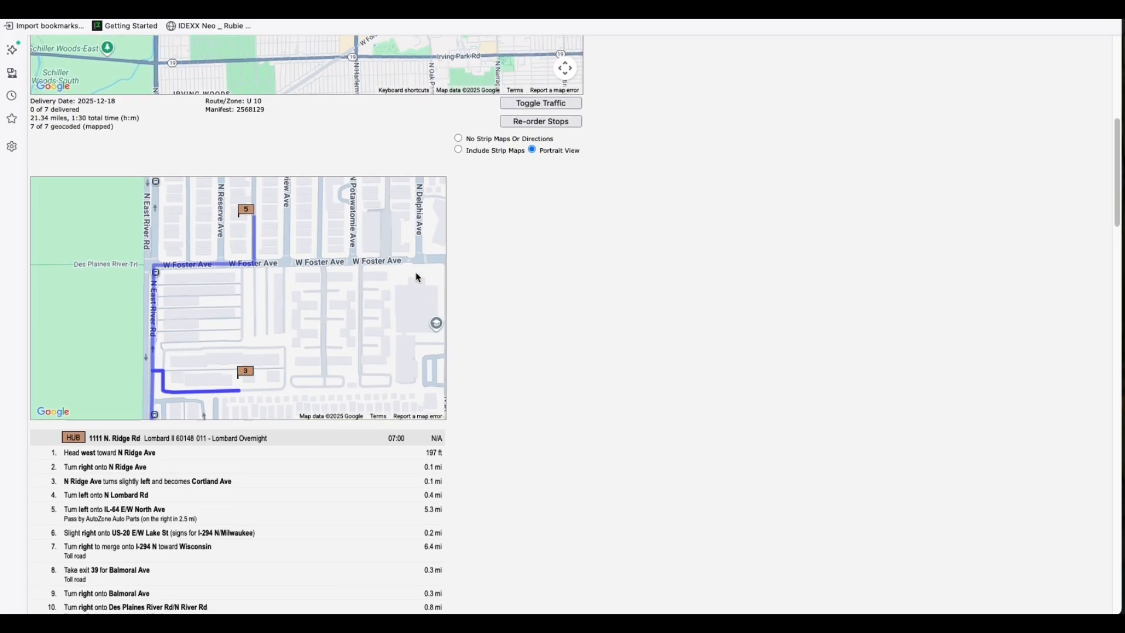
pyautogui.scroll(-4, 418, 277)
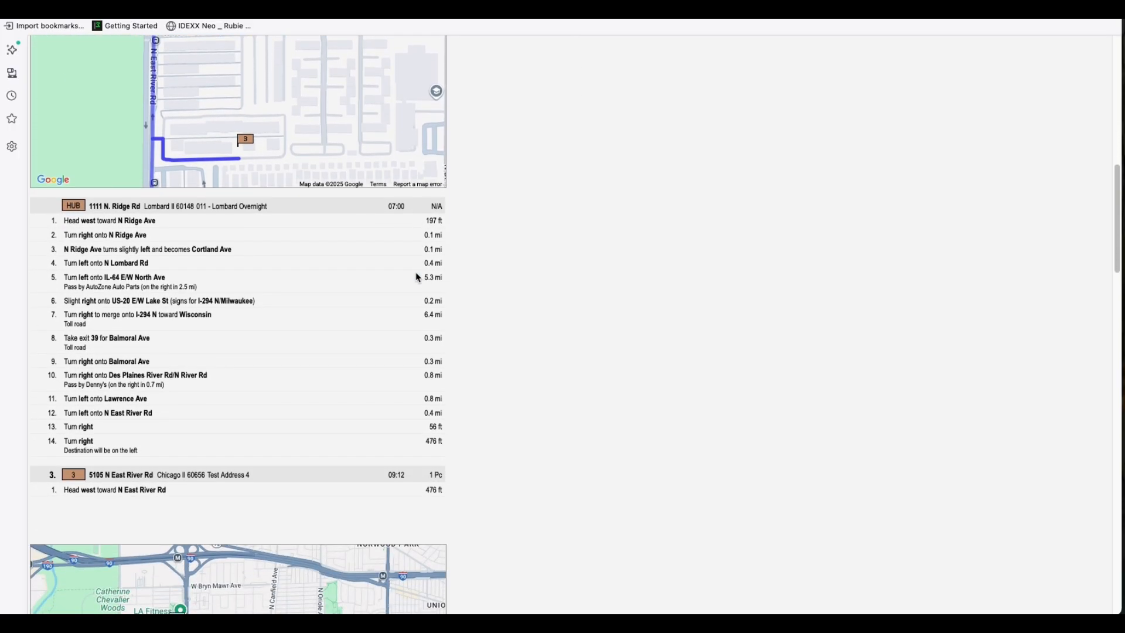
pyautogui.scroll(-4, 418, 277)
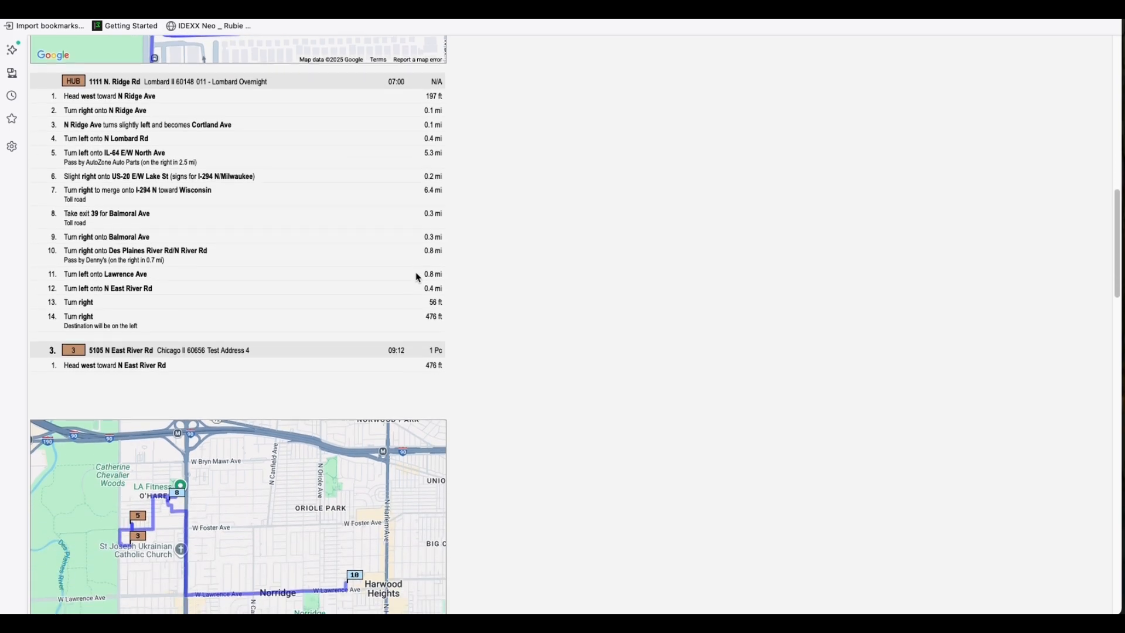
pyautogui.scroll(-2, 418, 277)
pyautogui.scroll(-2, 418, 277)
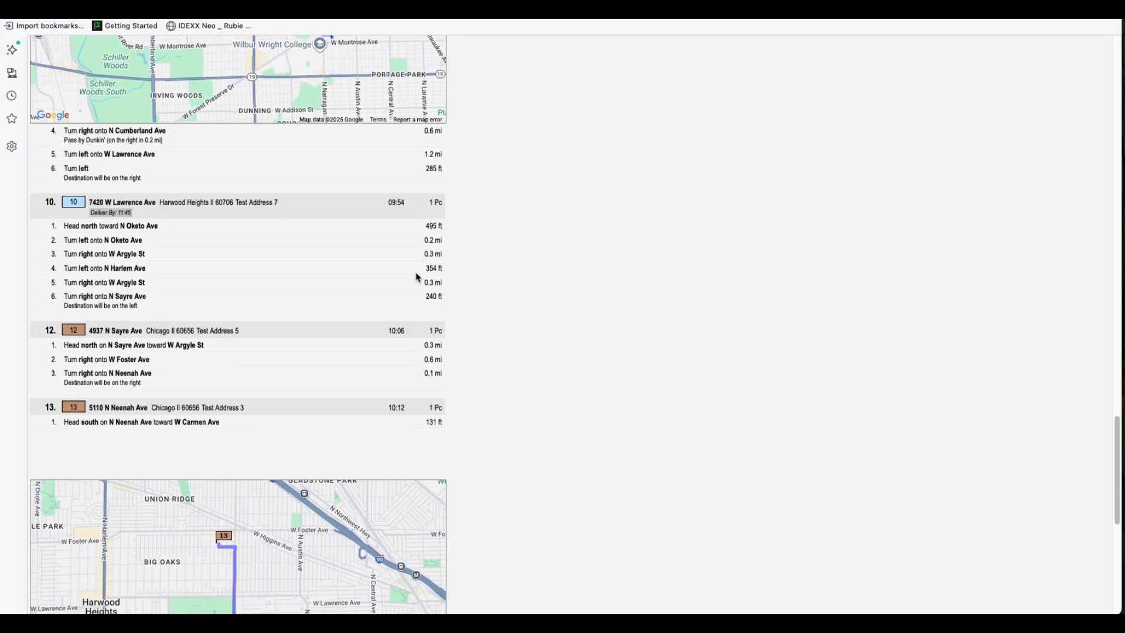
pyautogui.scroll(-2, 418, 277)
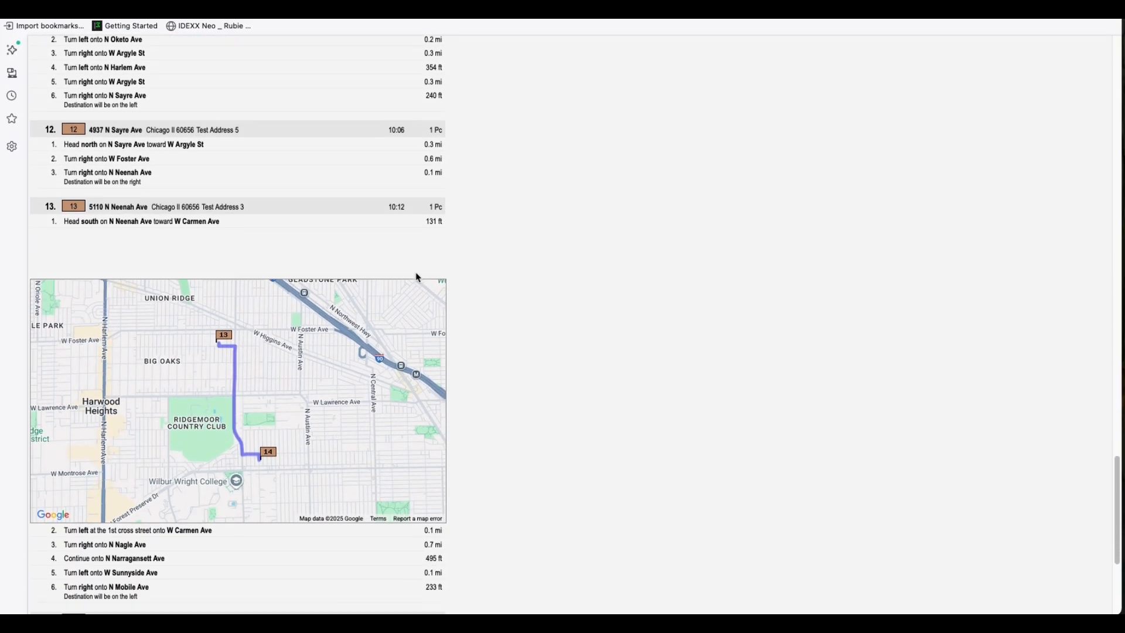
pyautogui.scroll(-2, 418, 277)
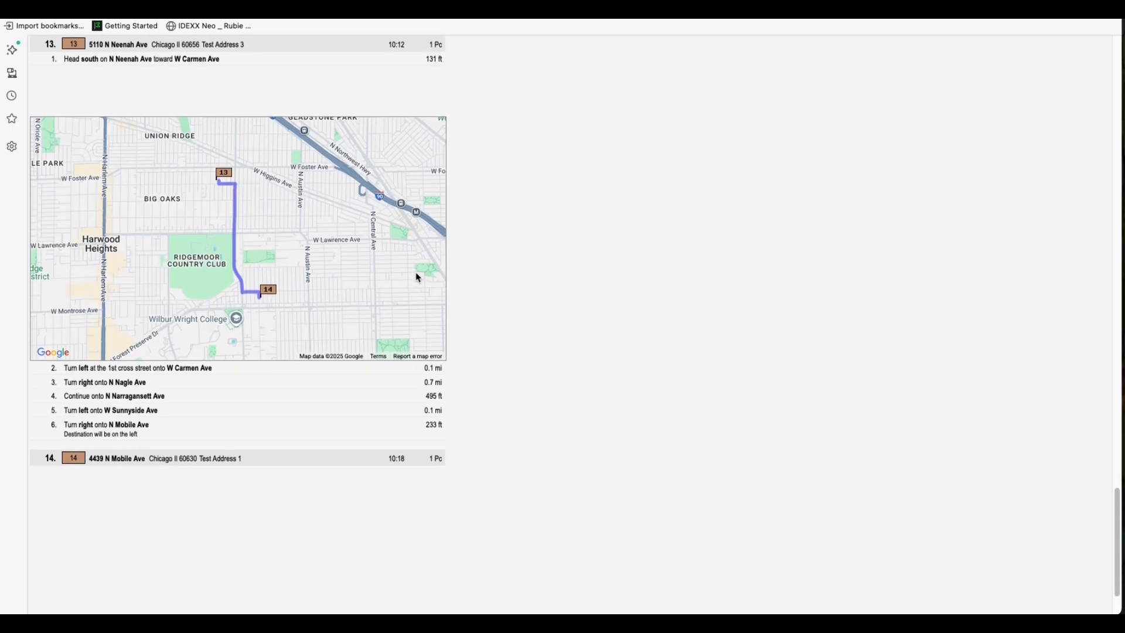
pyautogui.scroll(-2, 417, 277)
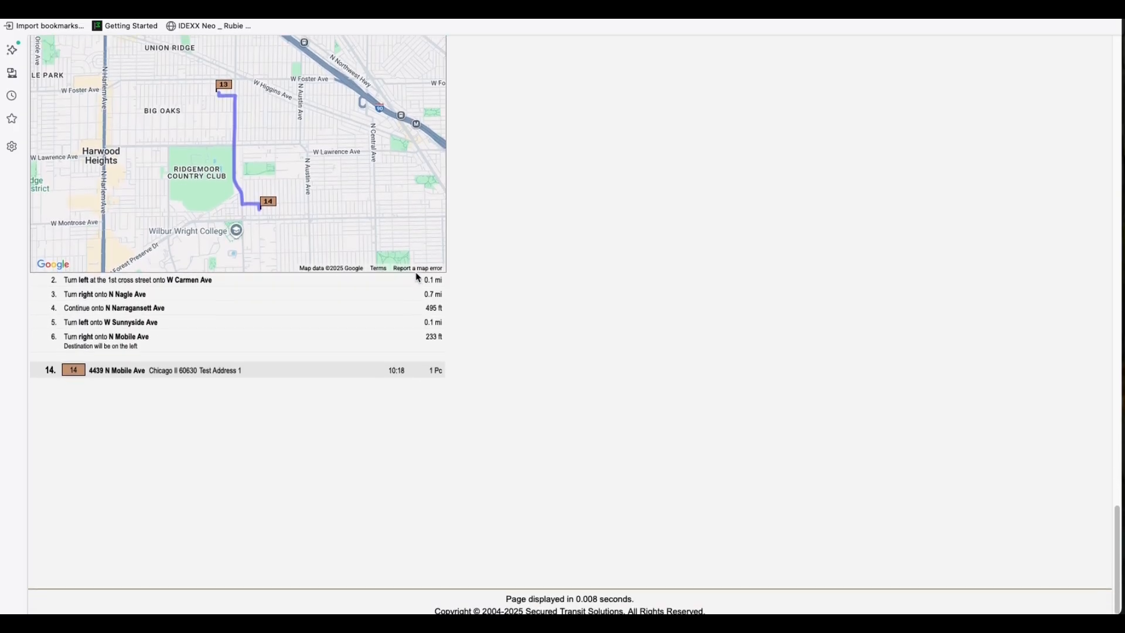
pyautogui.scroll(3, 418, 277)
pyautogui.scroll(2, 417, 277)
pyautogui.scroll(15, 418, 277)
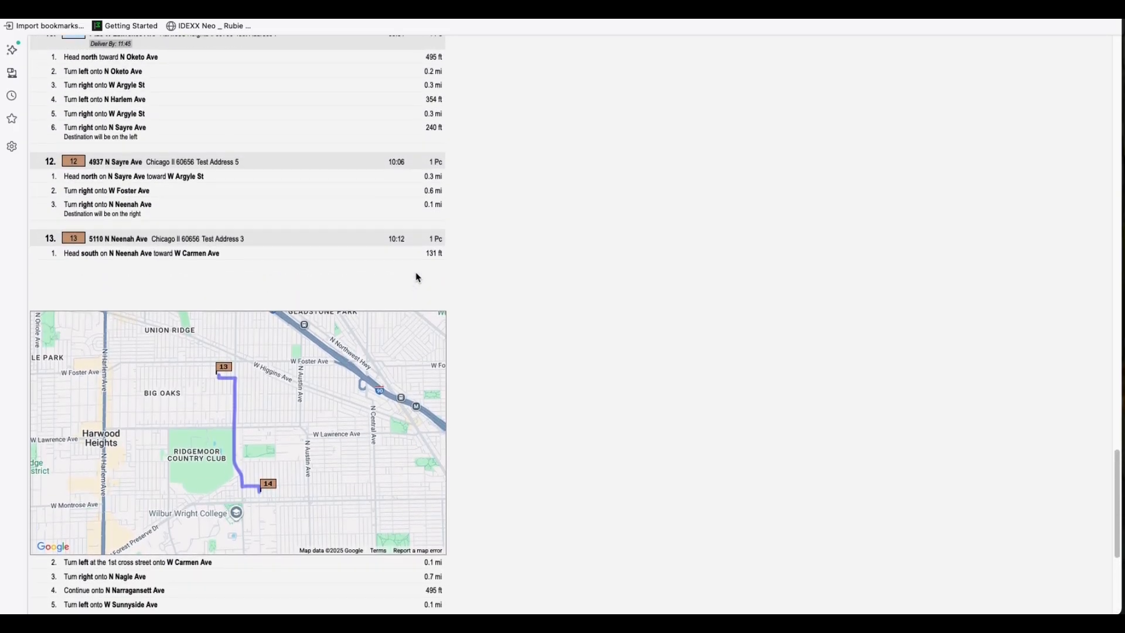
pyautogui.scroll(3, 418, 277)
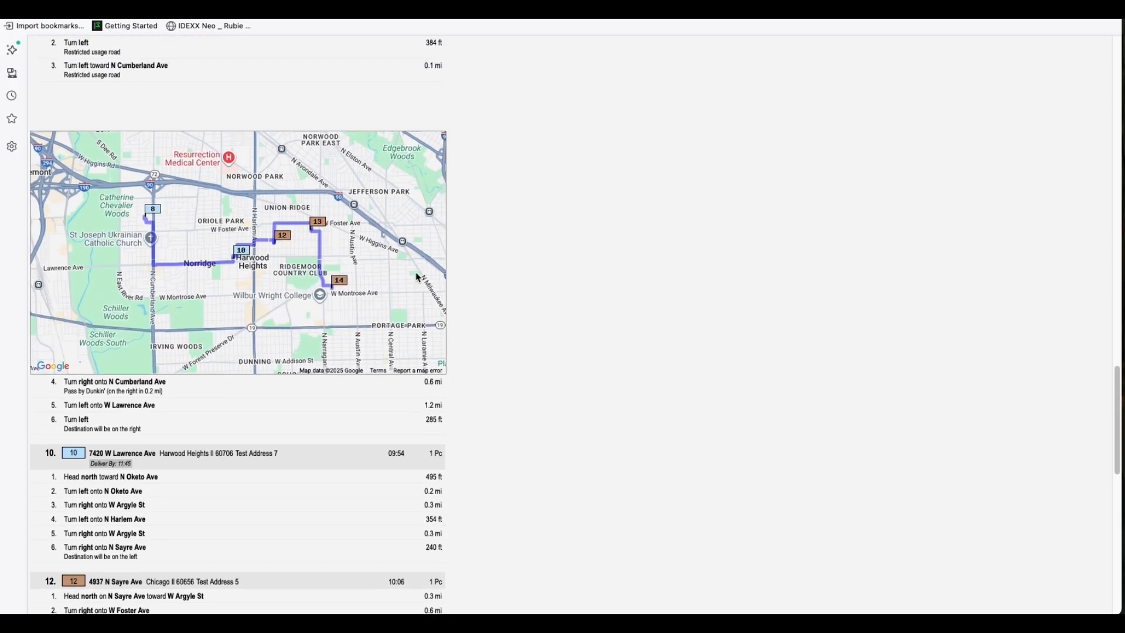
pyautogui.scroll(3, 417, 277)
pyautogui.scroll(17, 418, 277)
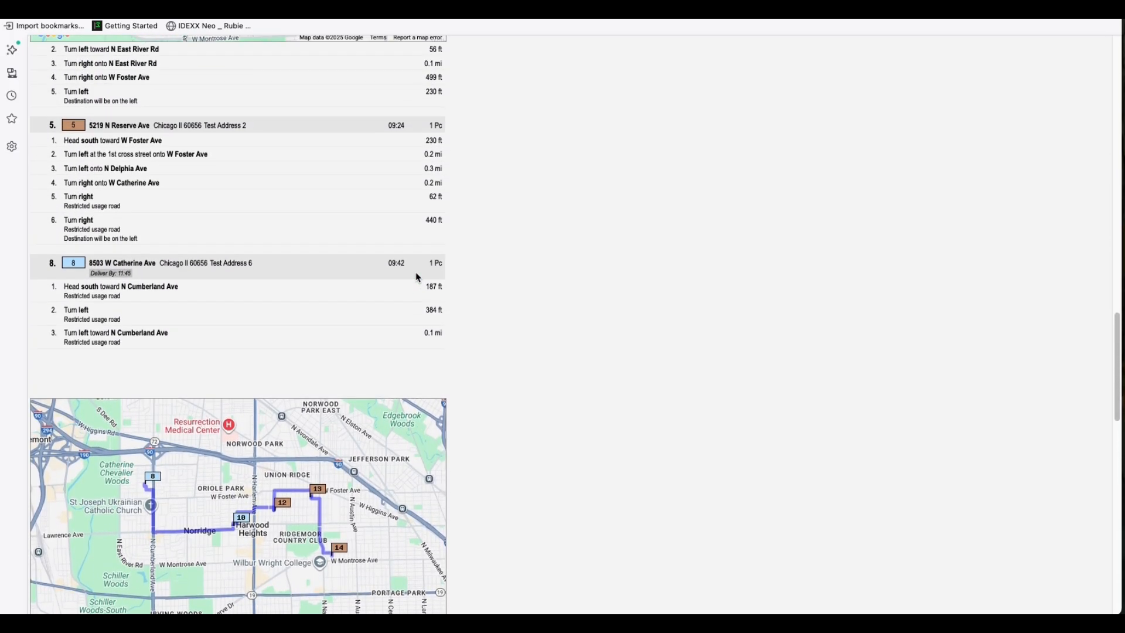
pyautogui.scroll(17, 418, 278)
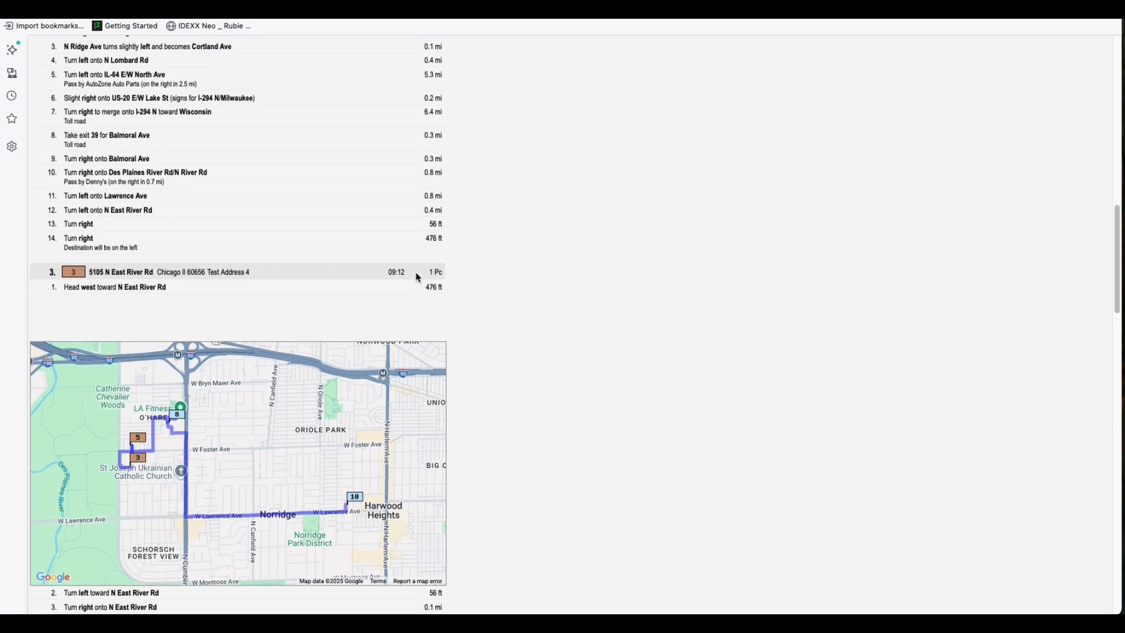
pyautogui.scroll(10, 418, 277)
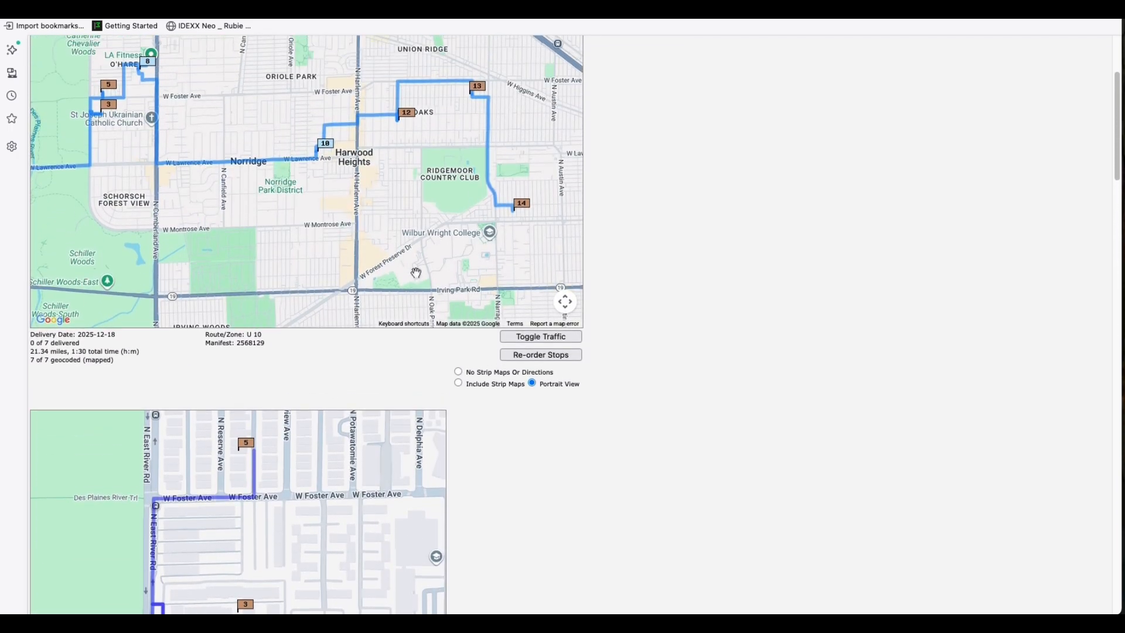
# Set the route to show no strip maps or directions, and return to re-ordering its stops.
pyautogui.click(458, 373)
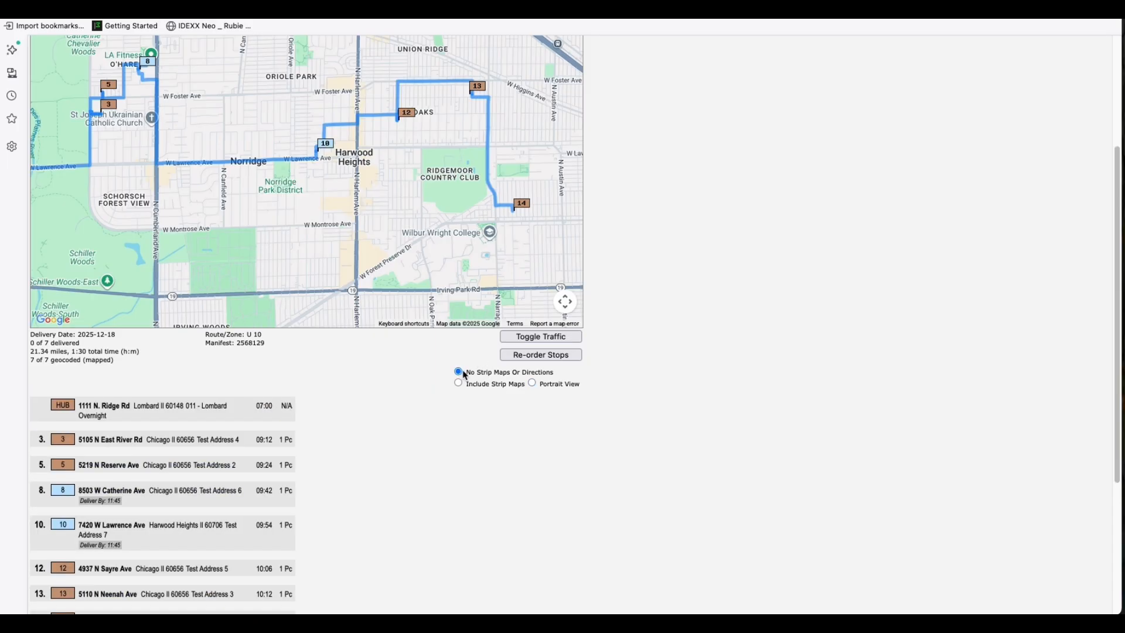
pyautogui.click(539, 355)
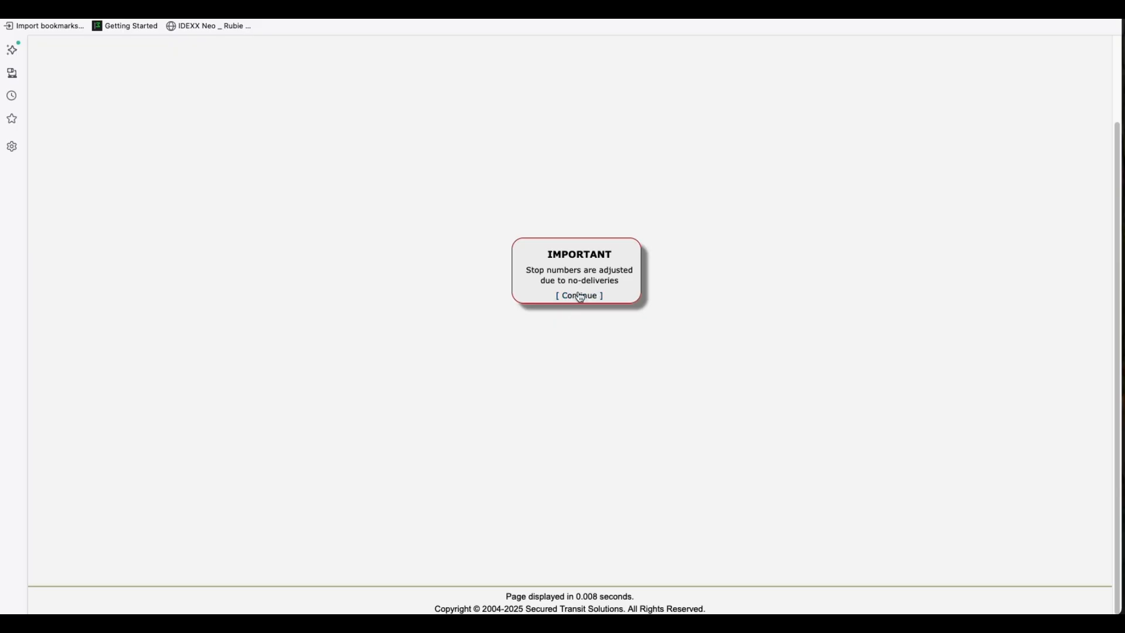
pyautogui.click(578, 295)
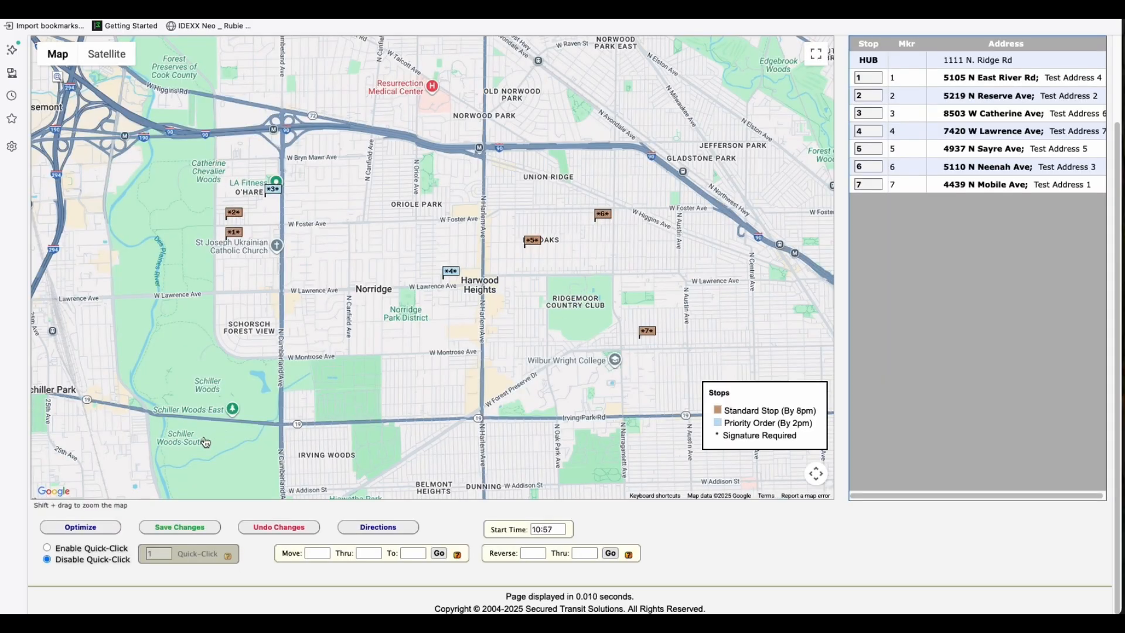
# Optimize the manifest's stop order automatically.
pyautogui.click(115, 530)
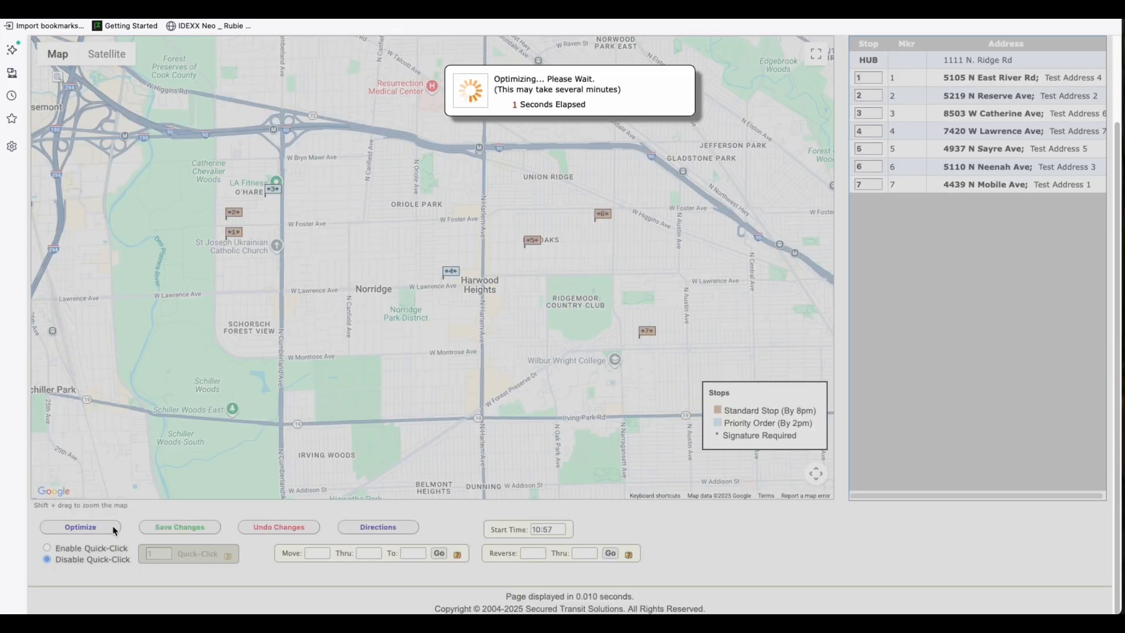